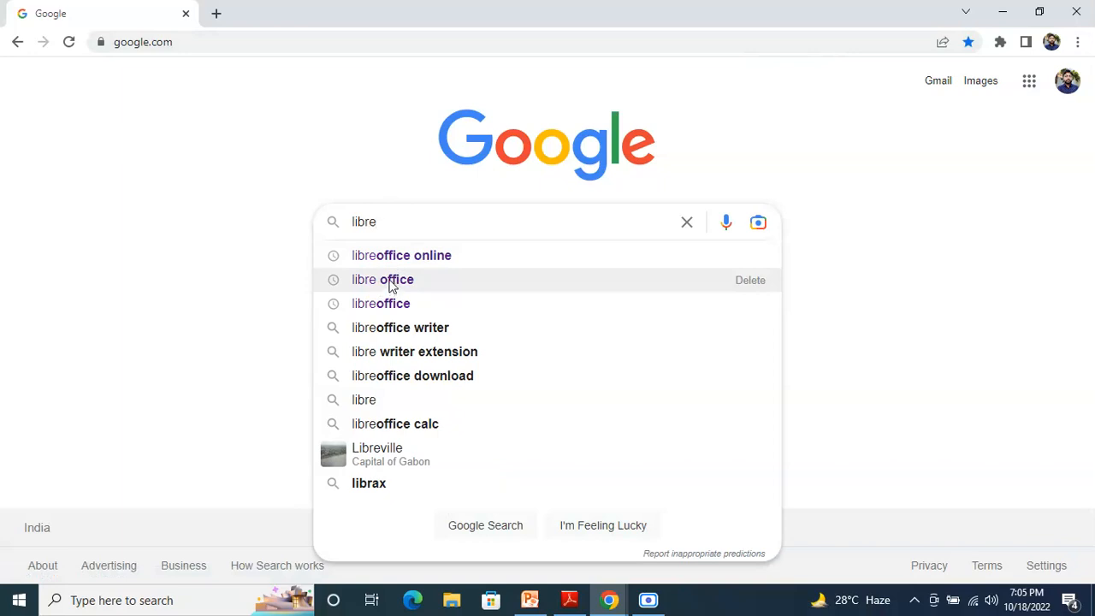
- Search Google for libreoffice and open the Download LibreOffice page on the official libreoffice.org site
{"action": "left_click", "coordinate": [399, 303]}
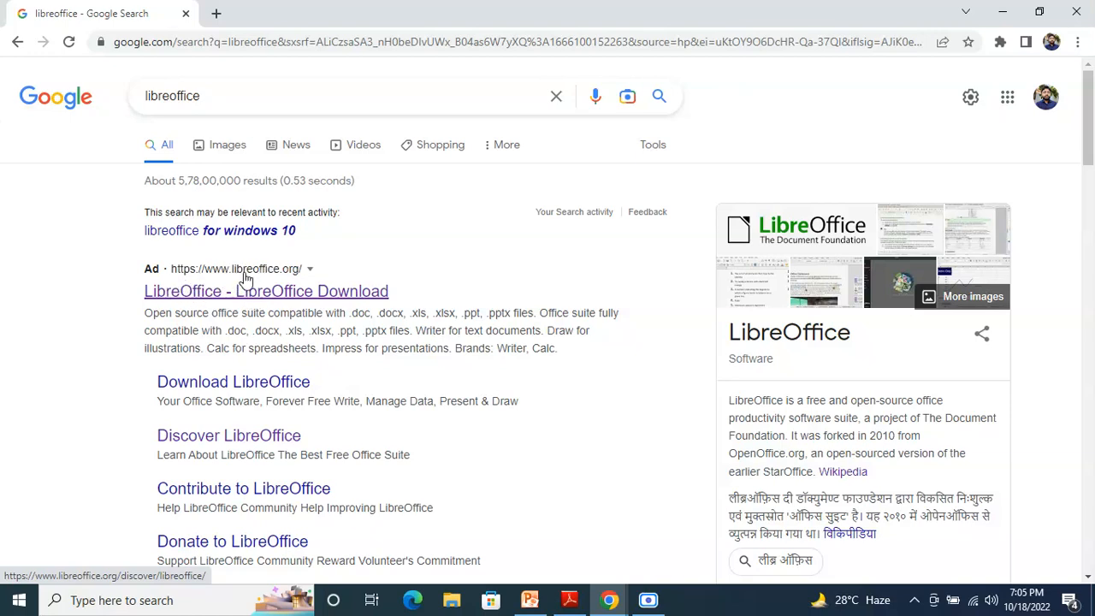
{"action": "left_click", "coordinate": [233, 272]}
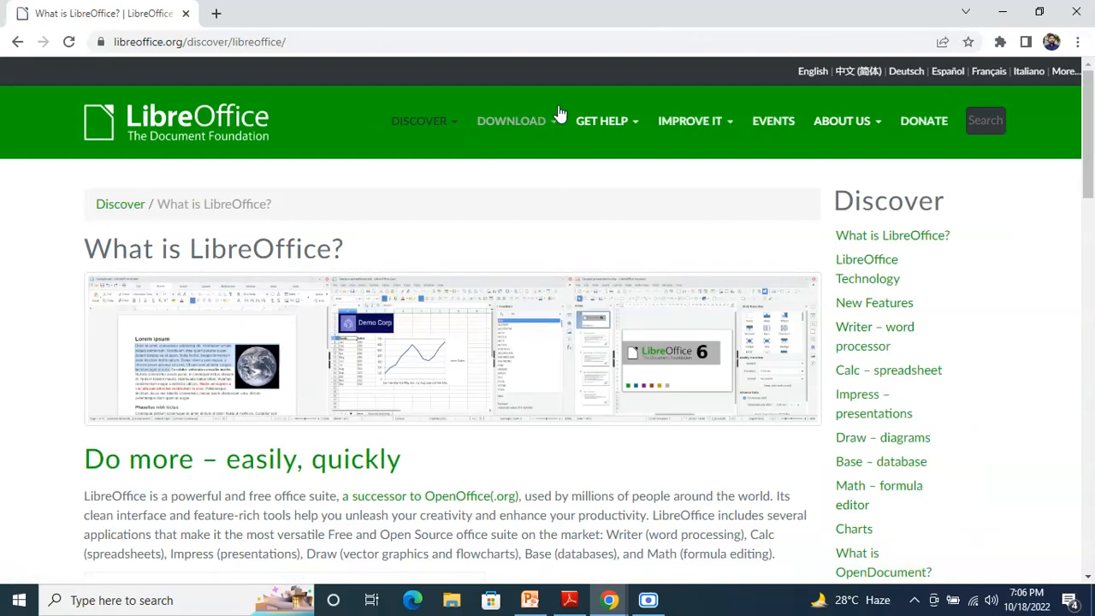
{"action": "mouse_move", "coordinate": [554, 122]}
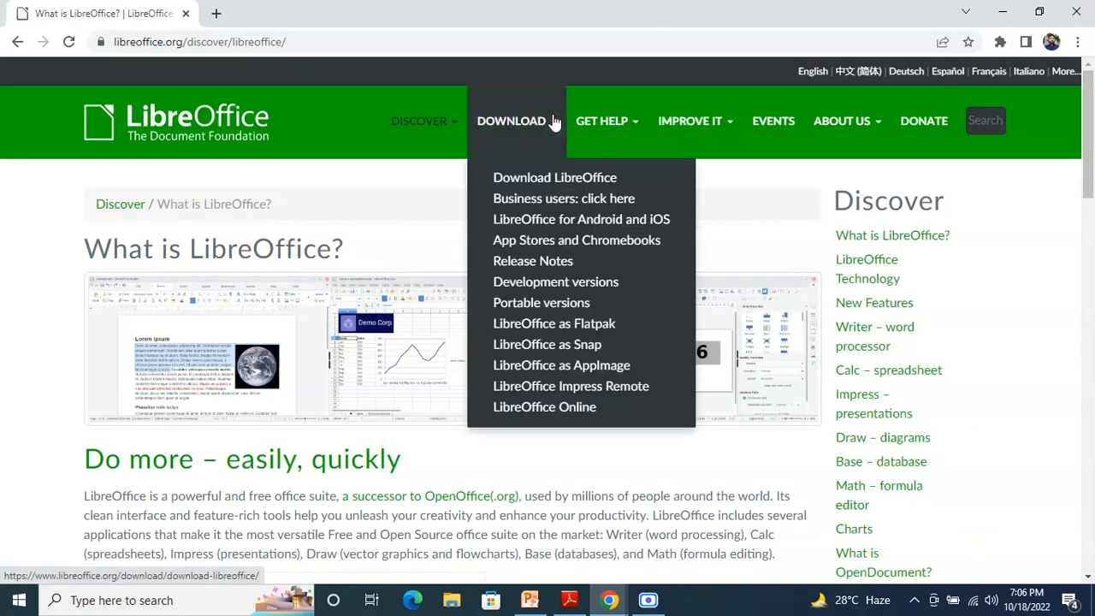
{"action": "left_click", "coordinate": [601, 179]}
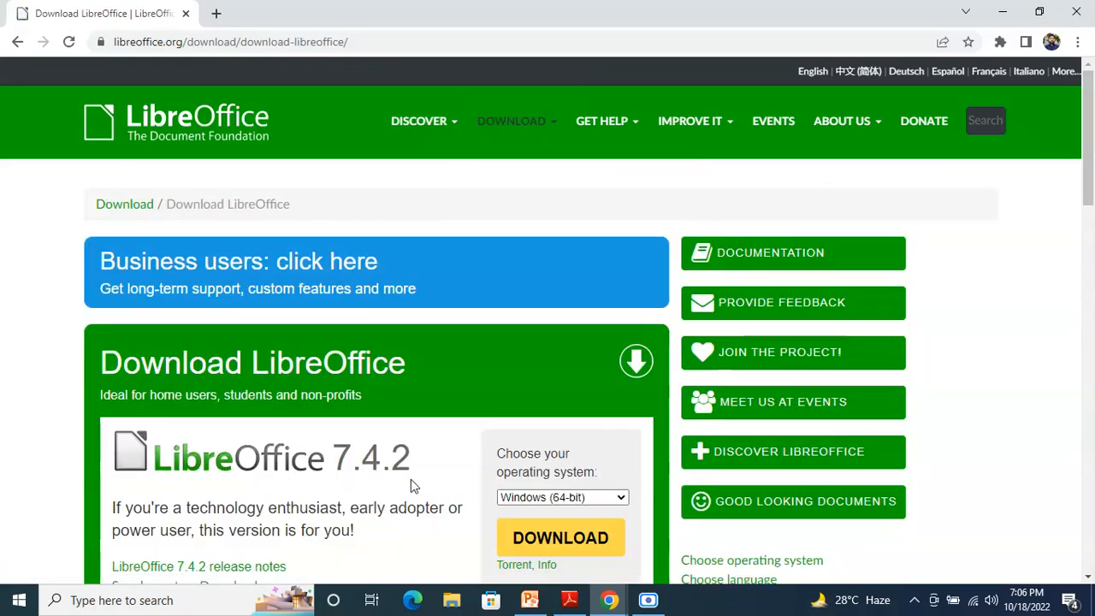
- Review the operating system choices offered for the LibreOffice 7.4.2 download
{"action": "scroll", "coordinate": [319, 447], "scroll_direction": "down", "scroll_amount": 1}
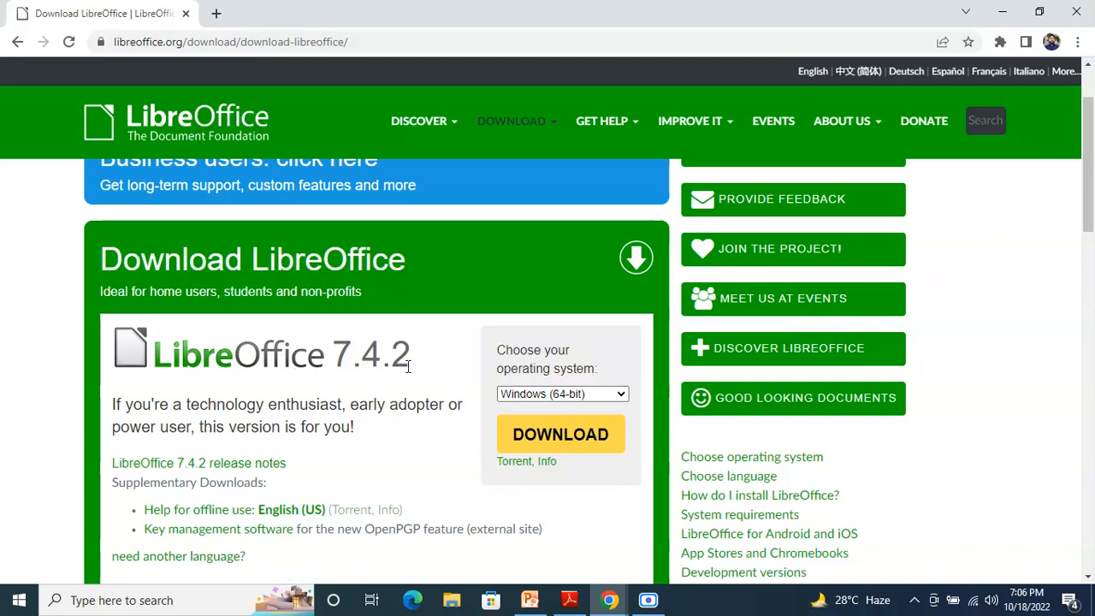
{"action": "left_click", "coordinate": [622, 395]}
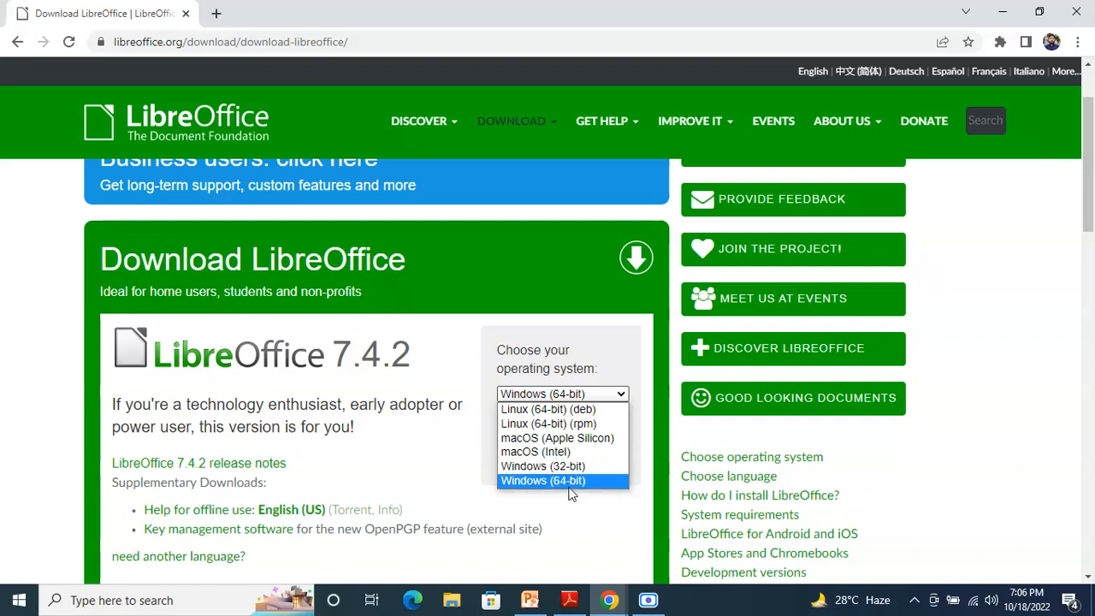
{"action": "left_click", "coordinate": [580, 517]}
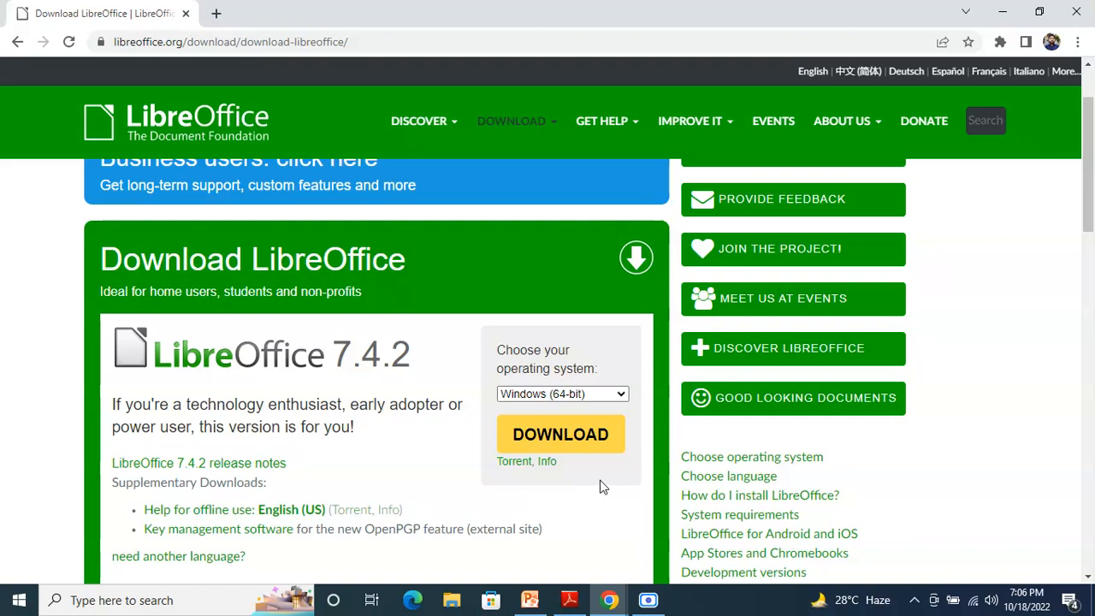
- Switch to the desktop and check this computer's system type in the properties of This PC, closing Settings when done
{"action": "left_click", "coordinate": [1004, 13]}
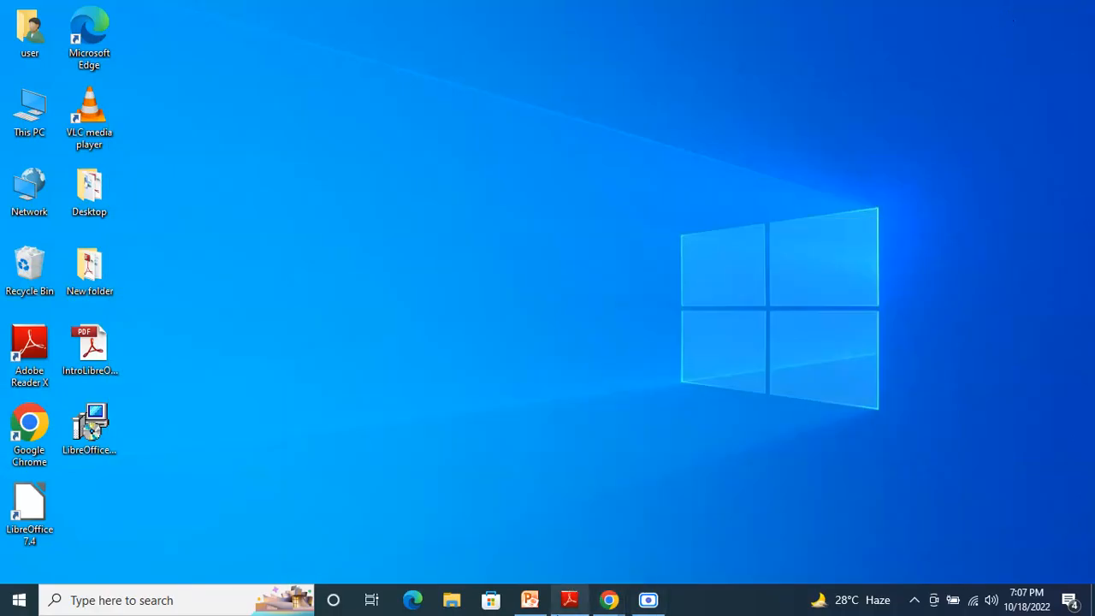
{"action": "right_click", "coordinate": [31, 112]}
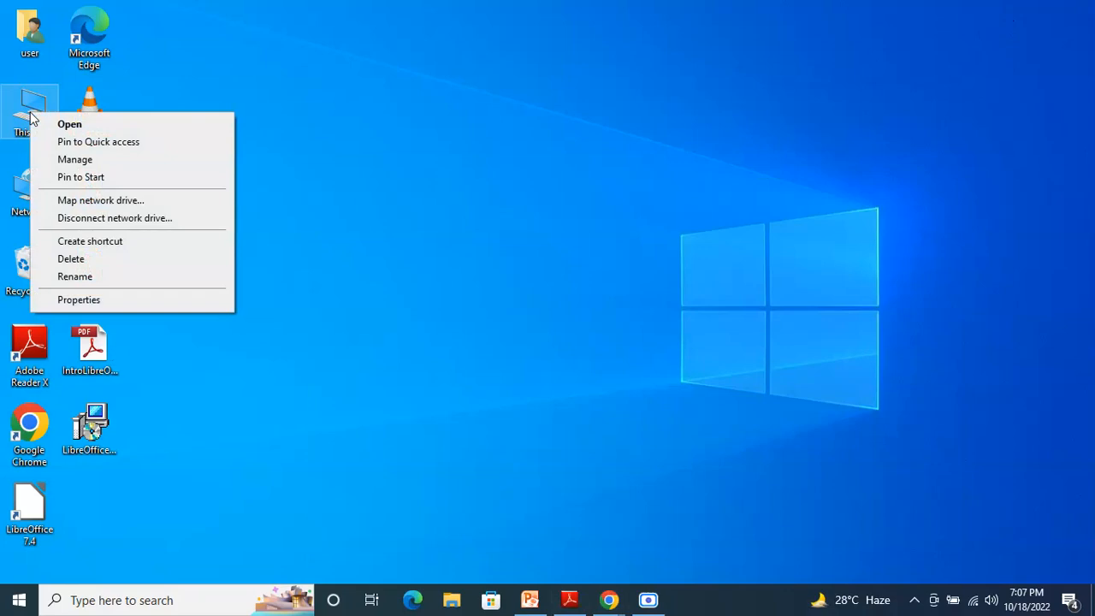
{"action": "left_click", "coordinate": [111, 304]}
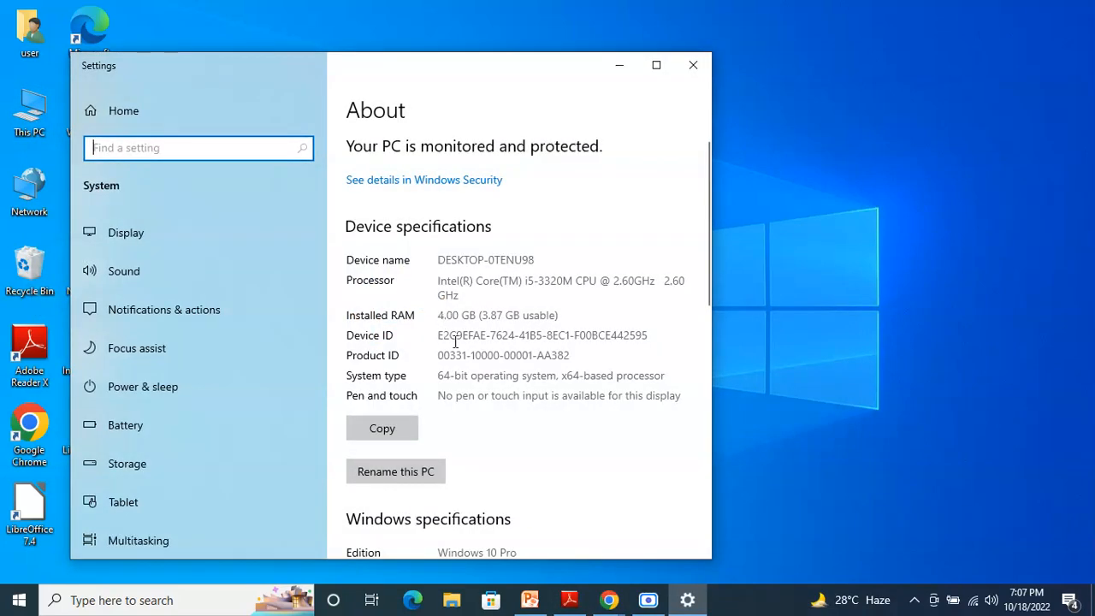
{"action": "left_click", "coordinate": [656, 65]}
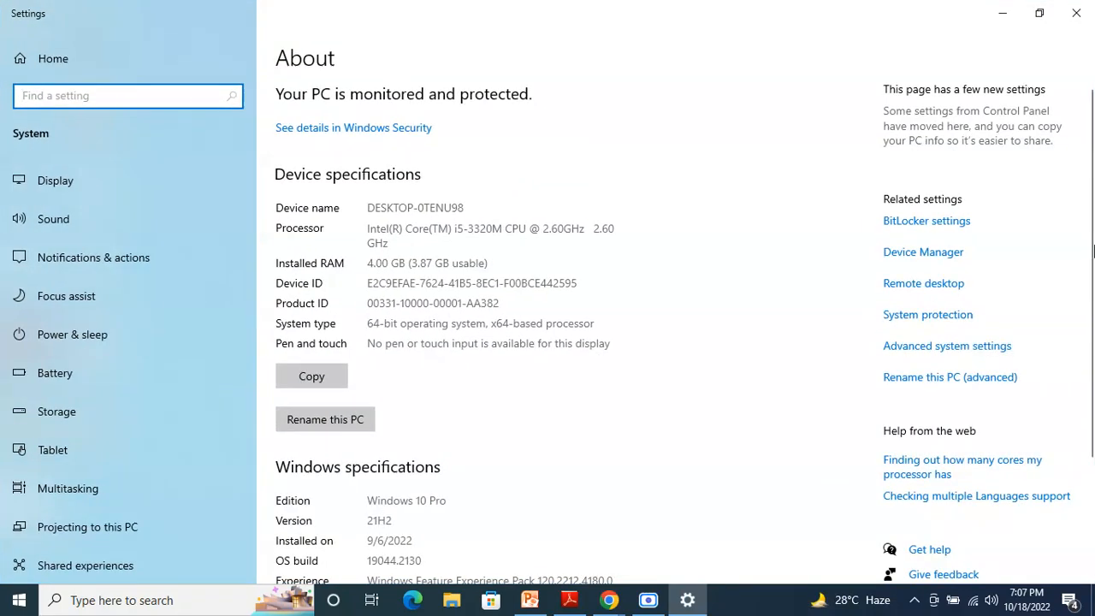
{"action": "scroll", "coordinate": [1069, 265], "scroll_direction": "down", "scroll_amount": 2}
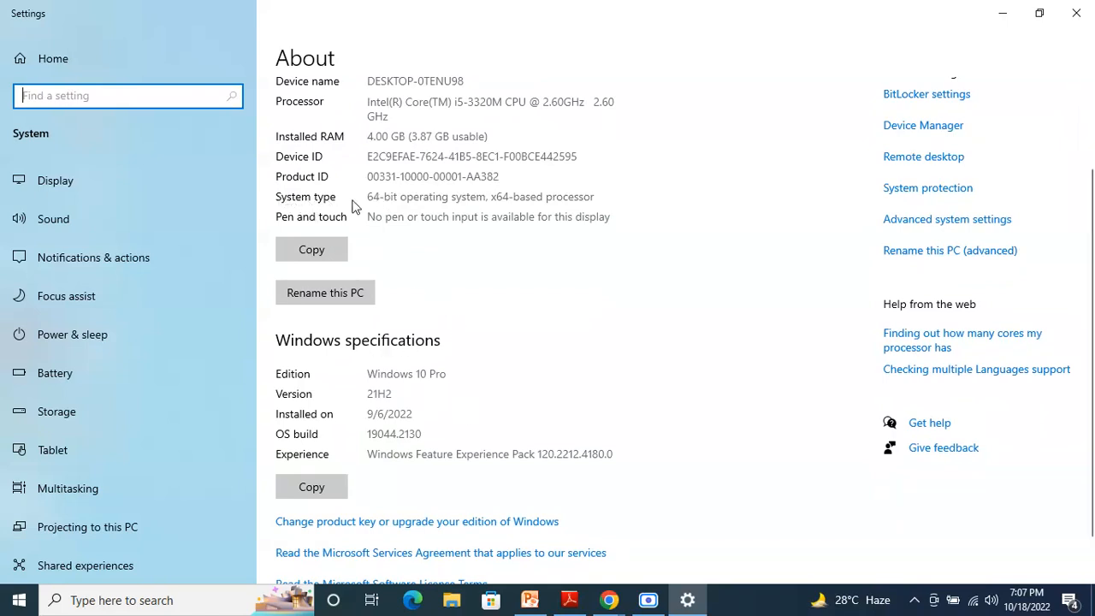
{"action": "left_click_drag", "start_coordinate": [369, 200], "coordinate": [513, 196]}
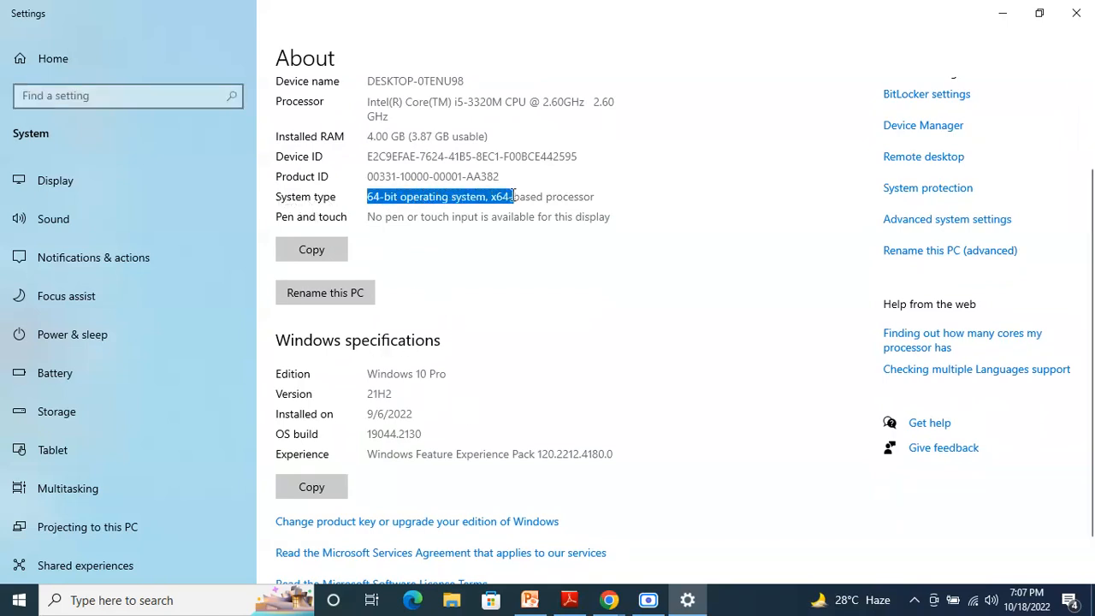
{"action": "left_click", "coordinate": [1076, 13]}
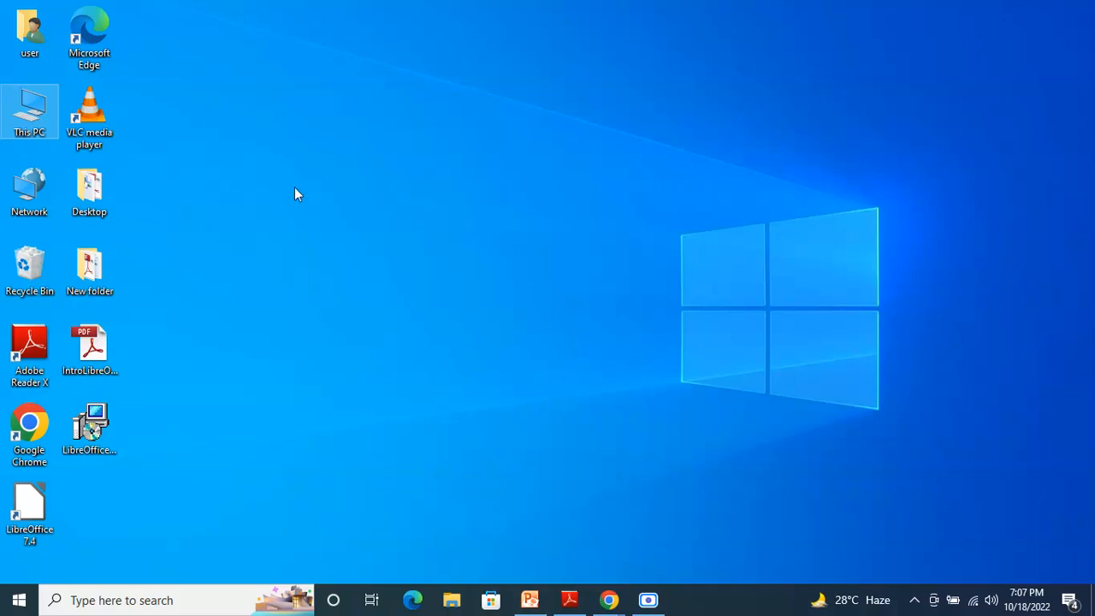
- Reopen the properties of This PC to view the device specifications again, and close Settings
{"action": "right_click", "coordinate": [21, 102]}
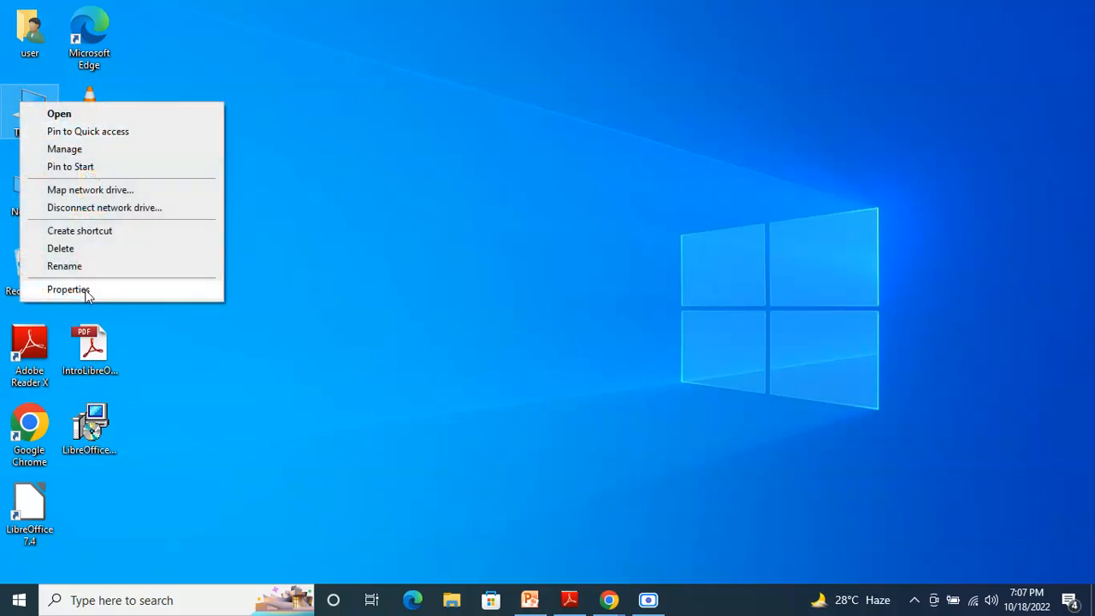
{"action": "left_click", "coordinate": [68, 289]}
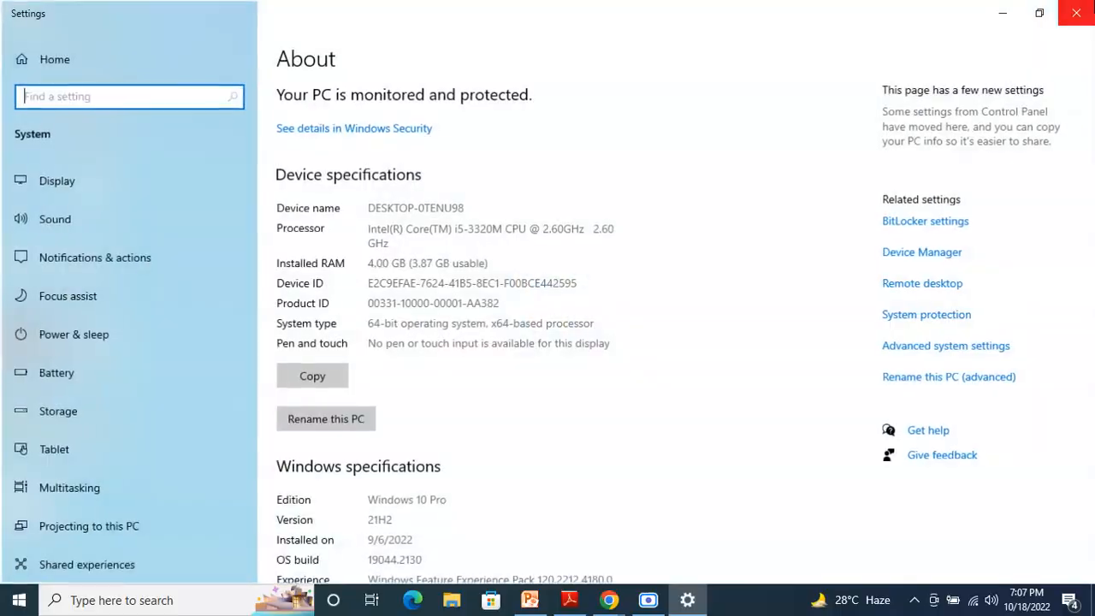
{"action": "left_click", "coordinate": [1076, 12]}
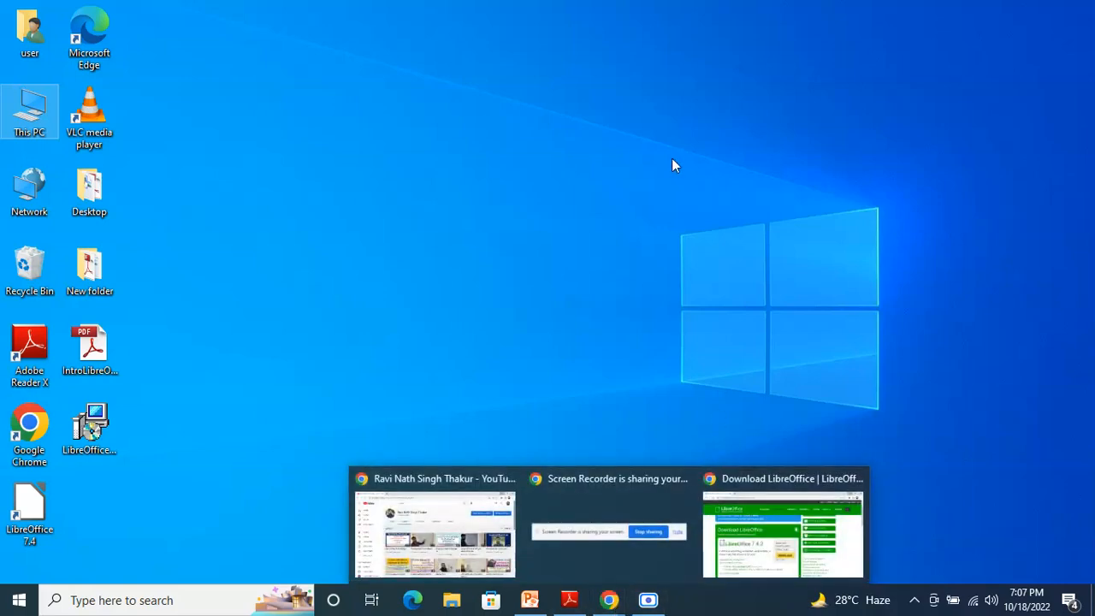
{"action": "right_click", "coordinate": [480, 111]}
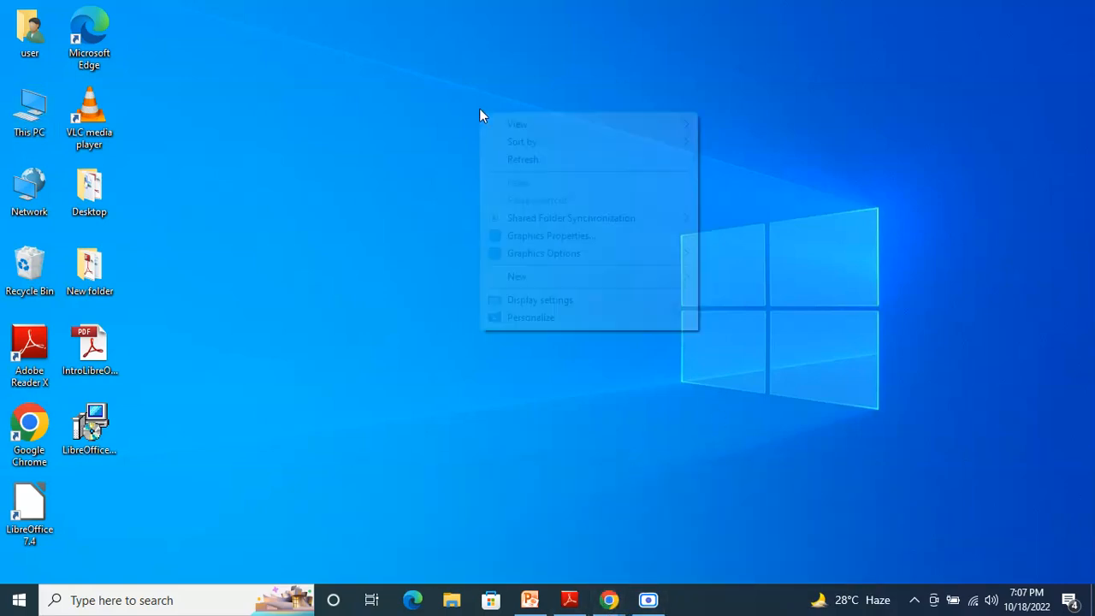
{"action": "left_click", "coordinate": [516, 159]}
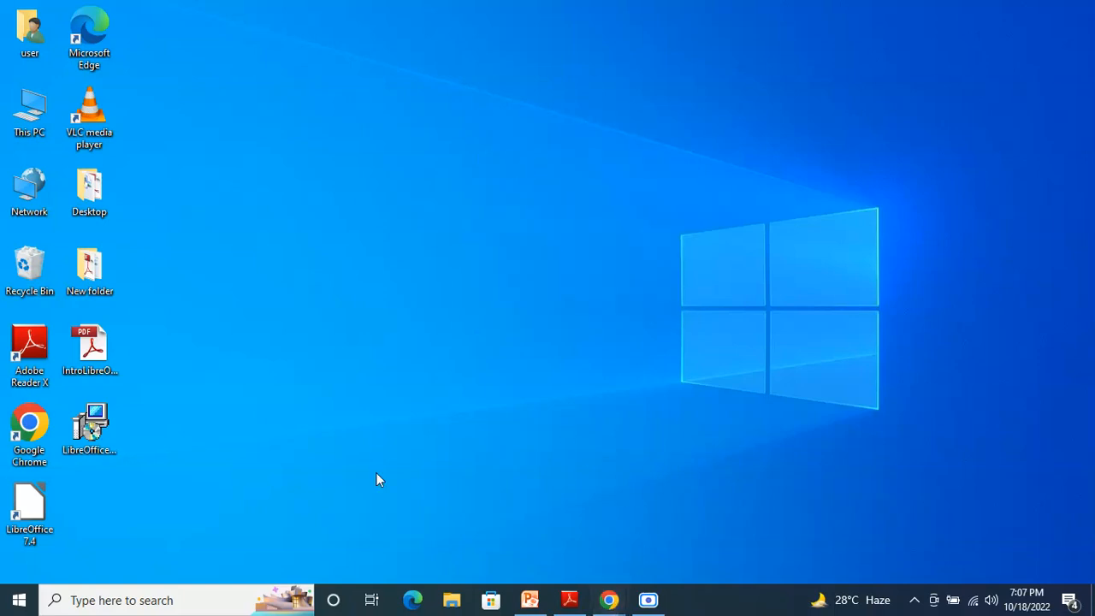
- Run the LibreOffice 7.4.2 installer from the desktop, go through its Modify option to Custom Setup, and cancel the wizard
{"action": "double_click", "coordinate": [94, 432]}
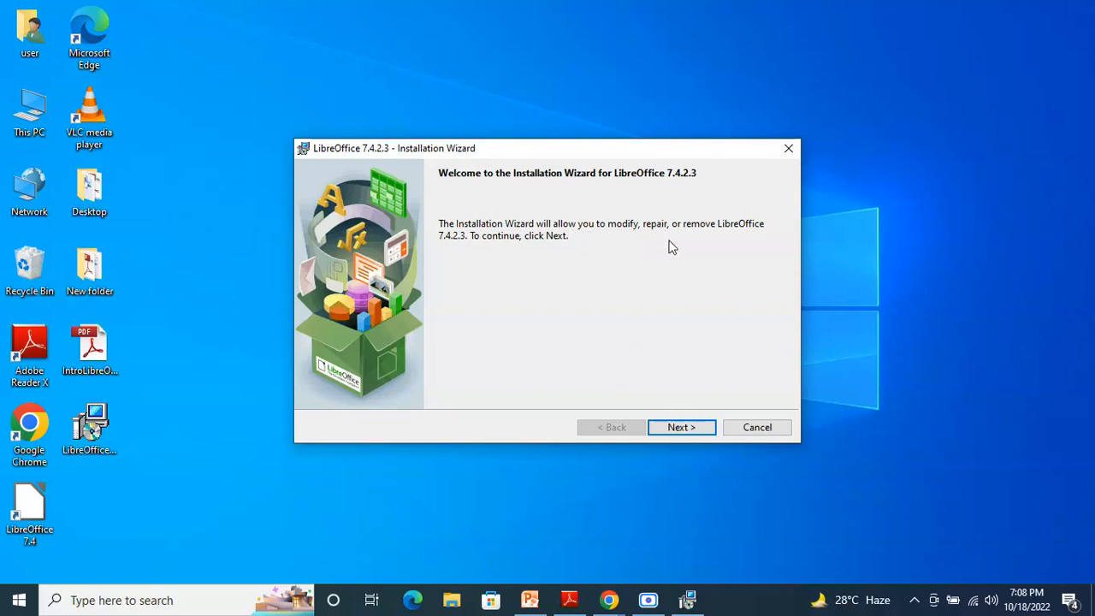
{"action": "left_click", "coordinate": [694, 432]}
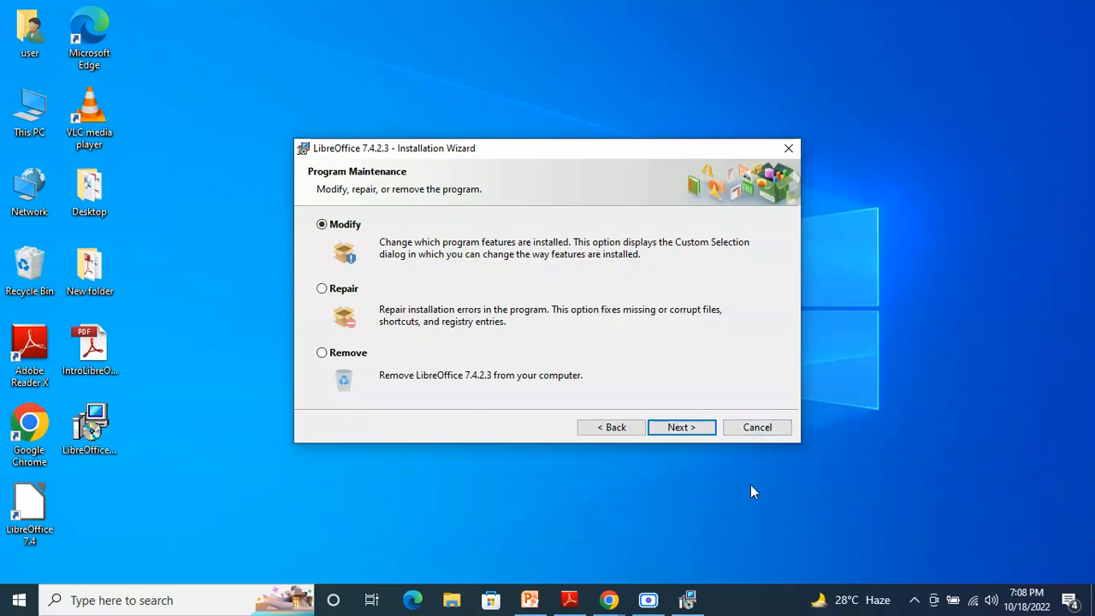
{"action": "left_click", "coordinate": [682, 429]}
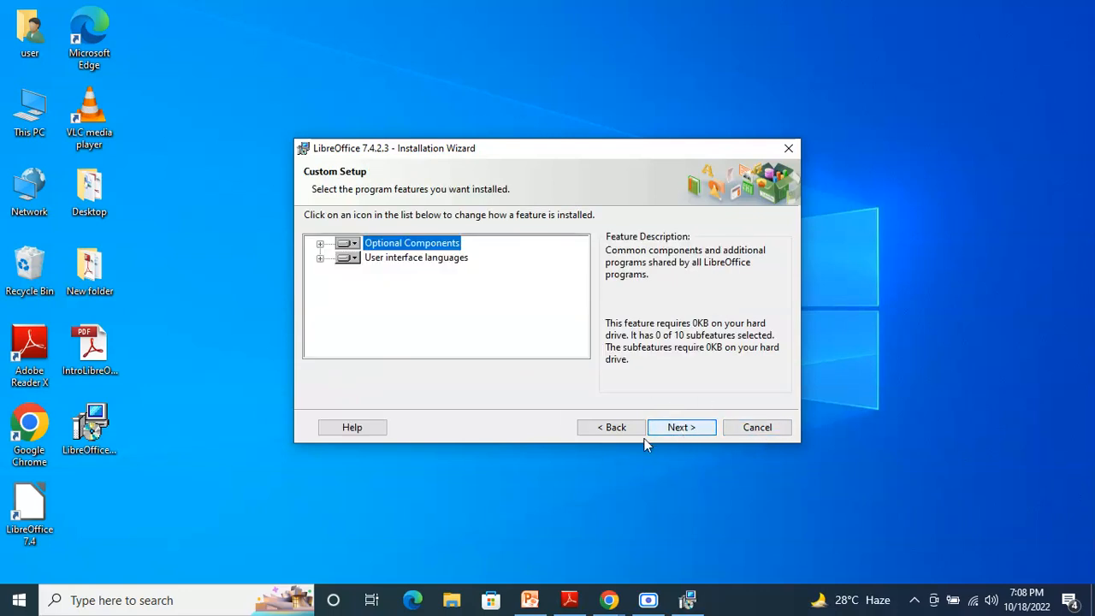
{"action": "left_click", "coordinate": [604, 432]}
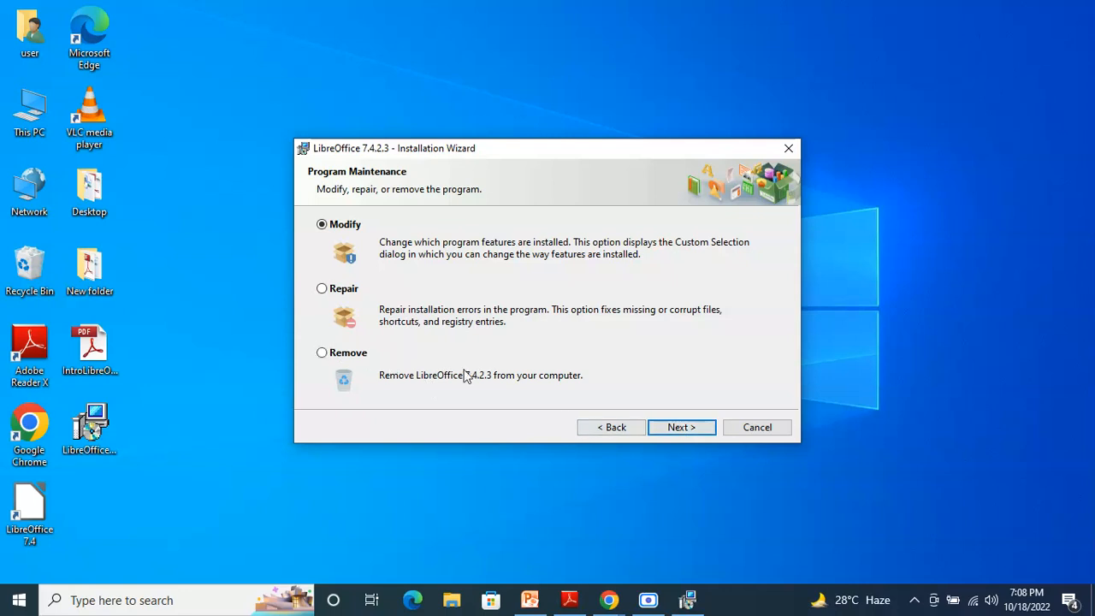
{"action": "left_click", "coordinate": [752, 432]}
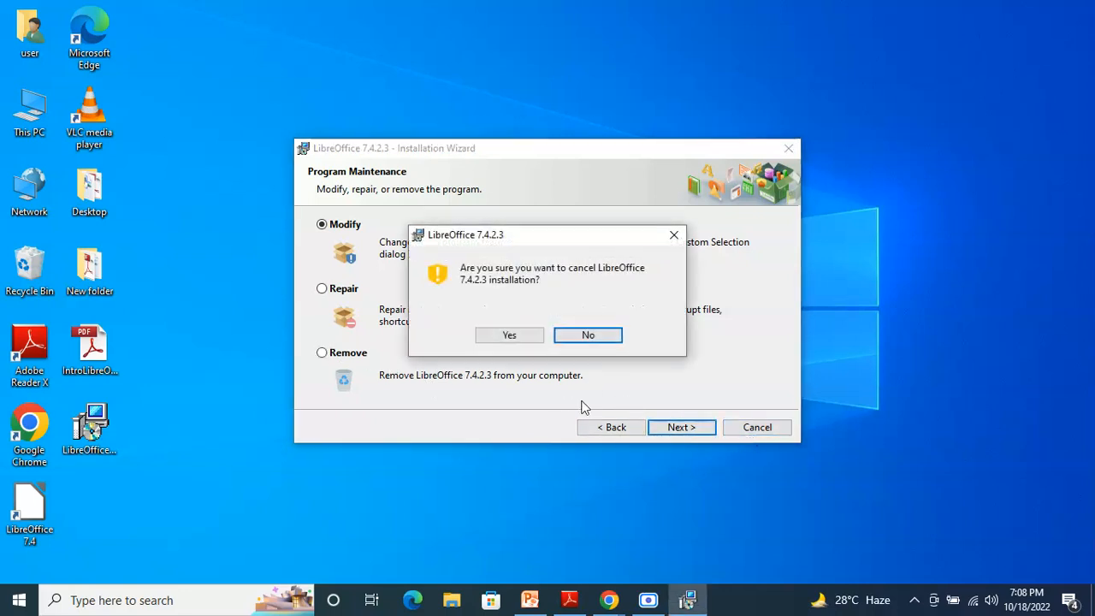
{"action": "left_click", "coordinate": [512, 335]}
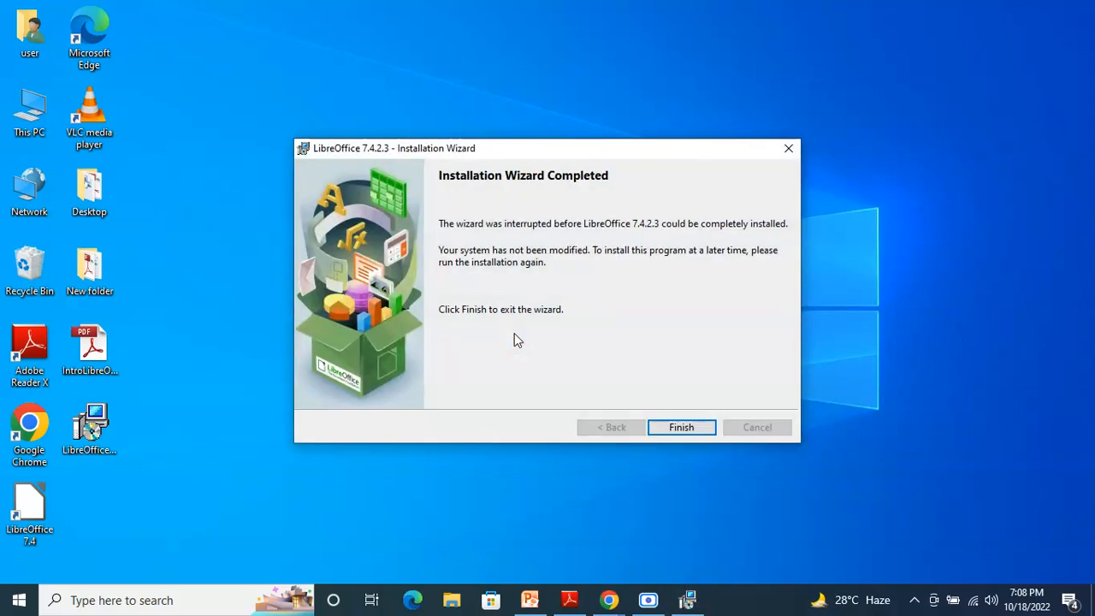
{"action": "left_click", "coordinate": [675, 426]}
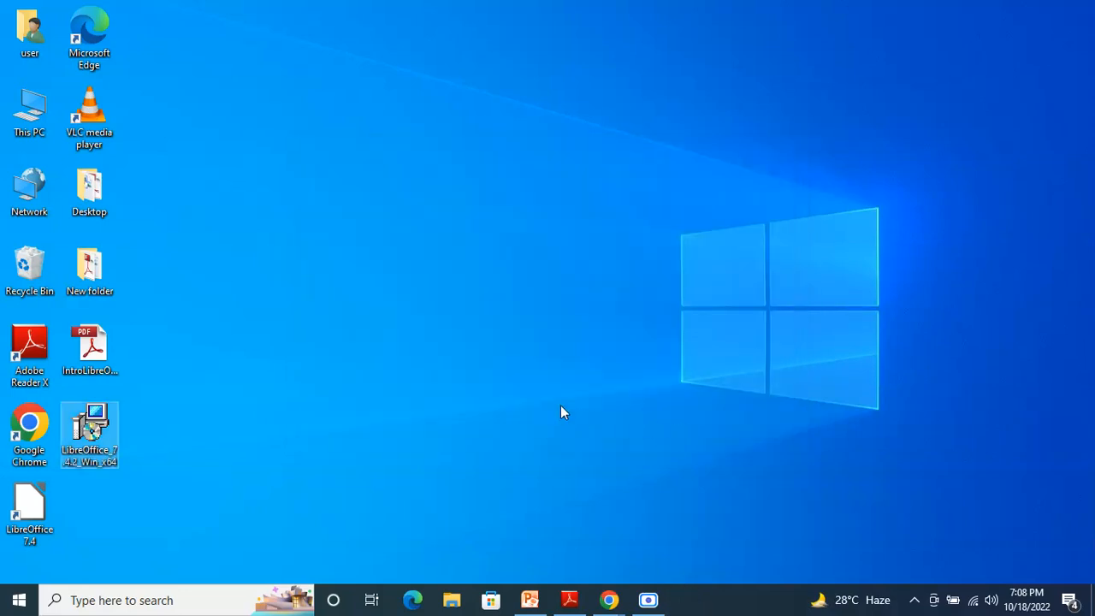
{"action": "right_click", "coordinate": [493, 153]}
{"action": "left_click", "coordinate": [549, 199]}
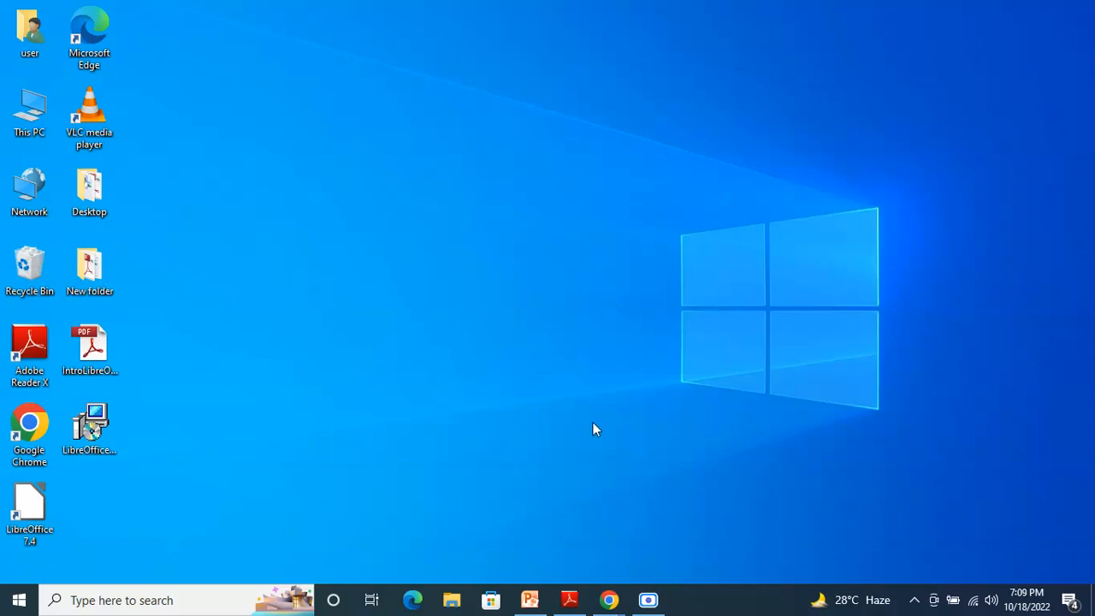
{"action": "mouse_move", "coordinate": [620, 606]}
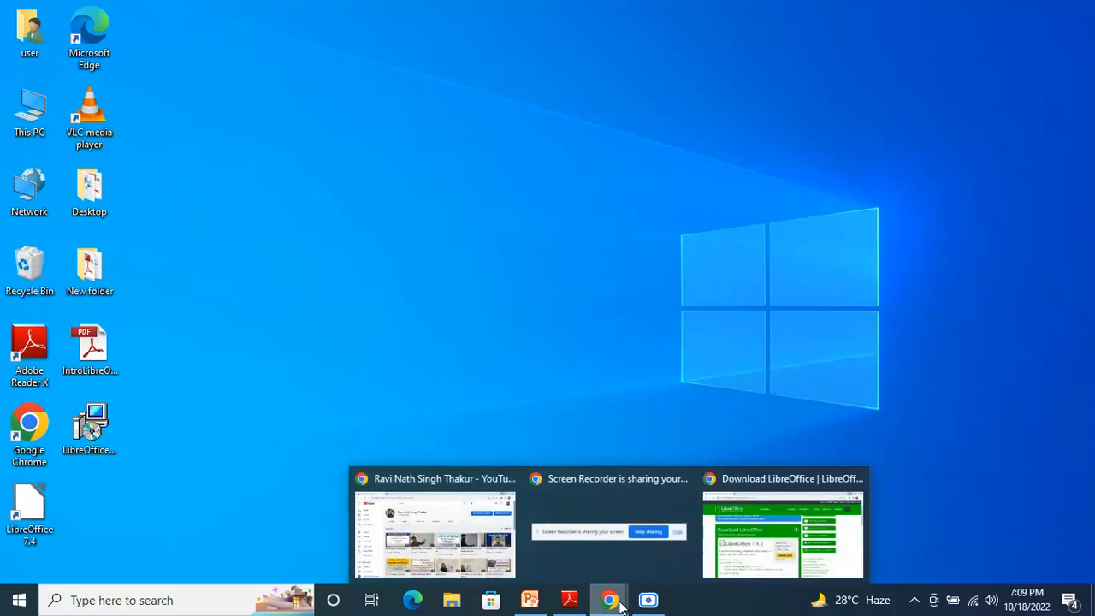
{"action": "left_click", "coordinate": [778, 521]}
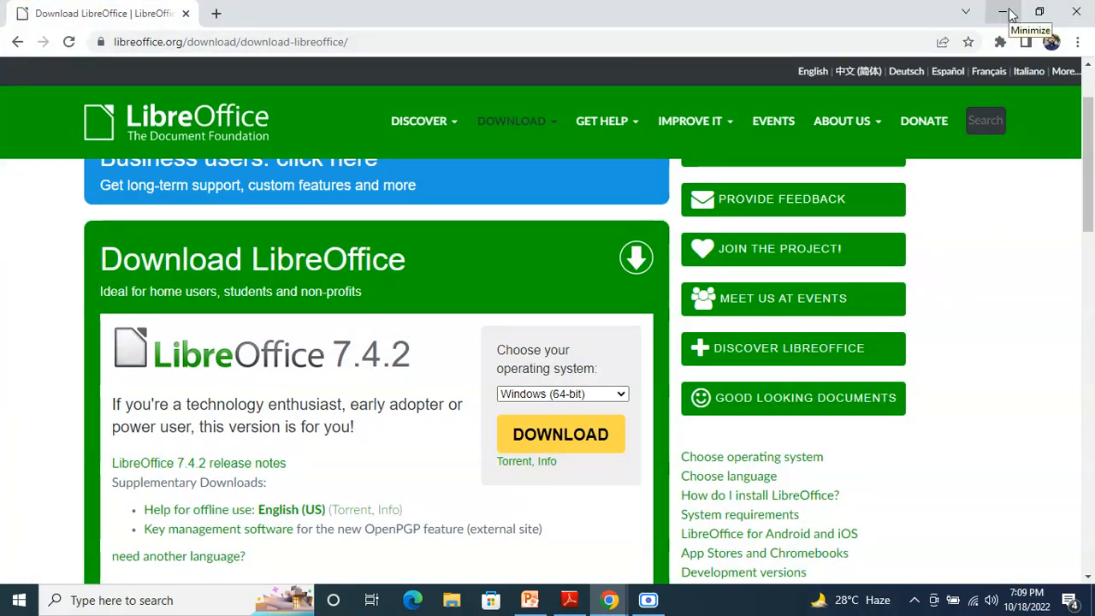
{"action": "left_click", "coordinate": [1004, 11]}
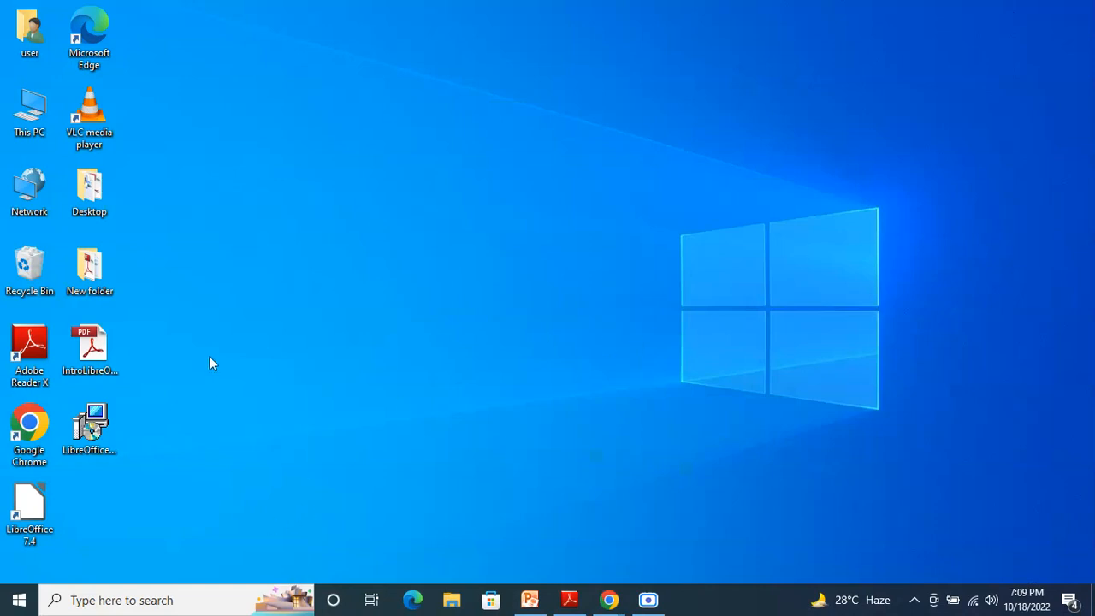
{"action": "right_click", "coordinate": [393, 107]}
{"action": "left_click", "coordinate": [463, 155]}
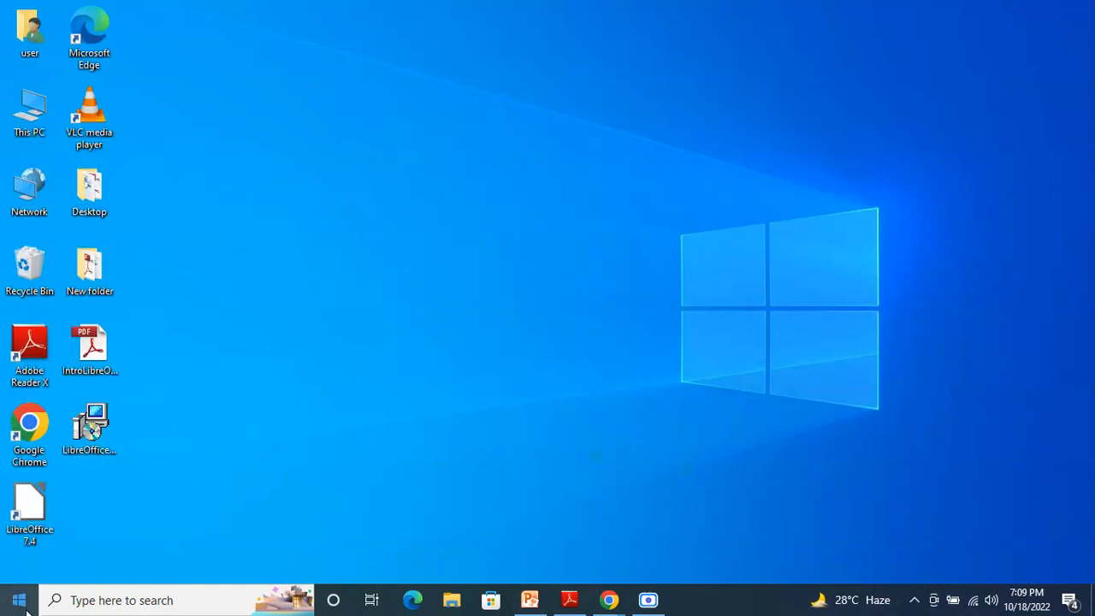
{"action": "right_click", "coordinate": [416, 172]}
{"action": "left_click", "coordinate": [461, 219]}
- Find the LibreOffice 7.4 group among the installed programs and launch LibreOffice Writer
{"action": "left_click", "coordinate": [17, 601]}
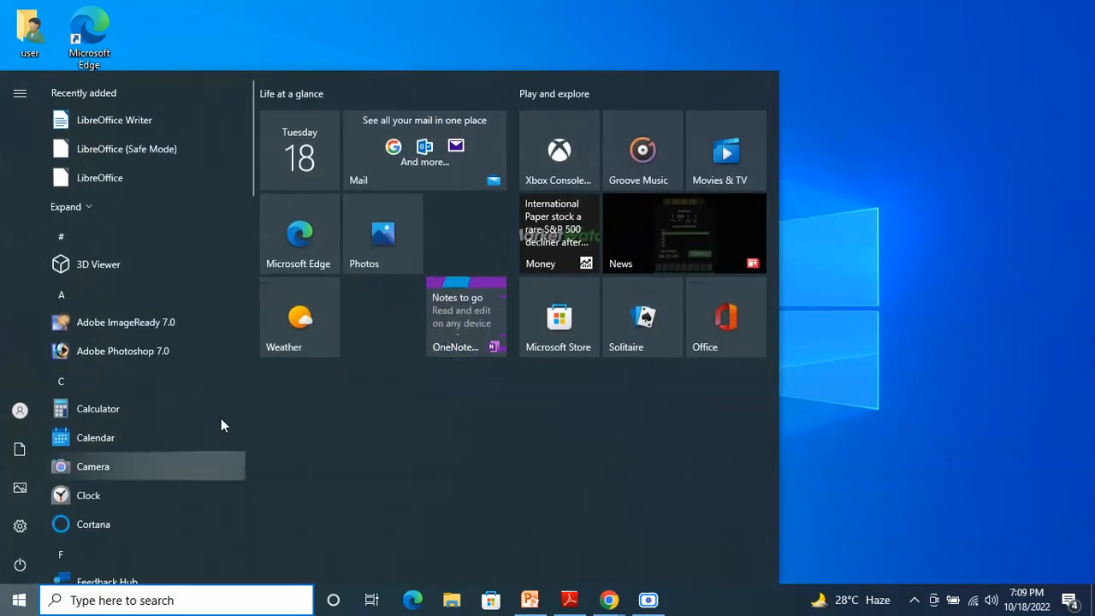
{"action": "left_click_drag", "start_coordinate": [252, 101], "coordinate": [240, 216]}
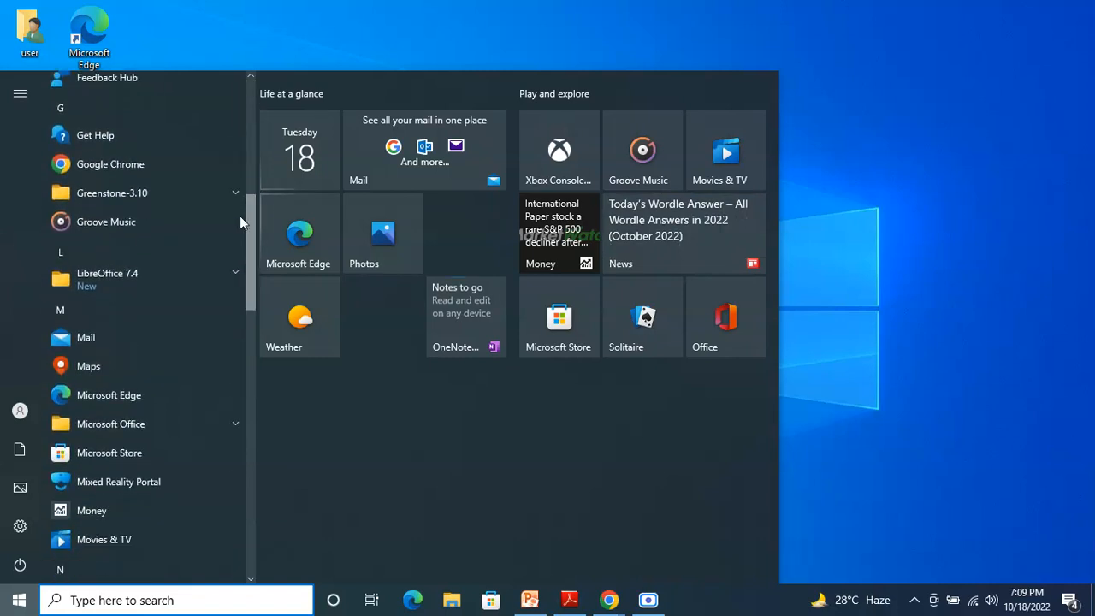
{"action": "left_click", "coordinate": [137, 270]}
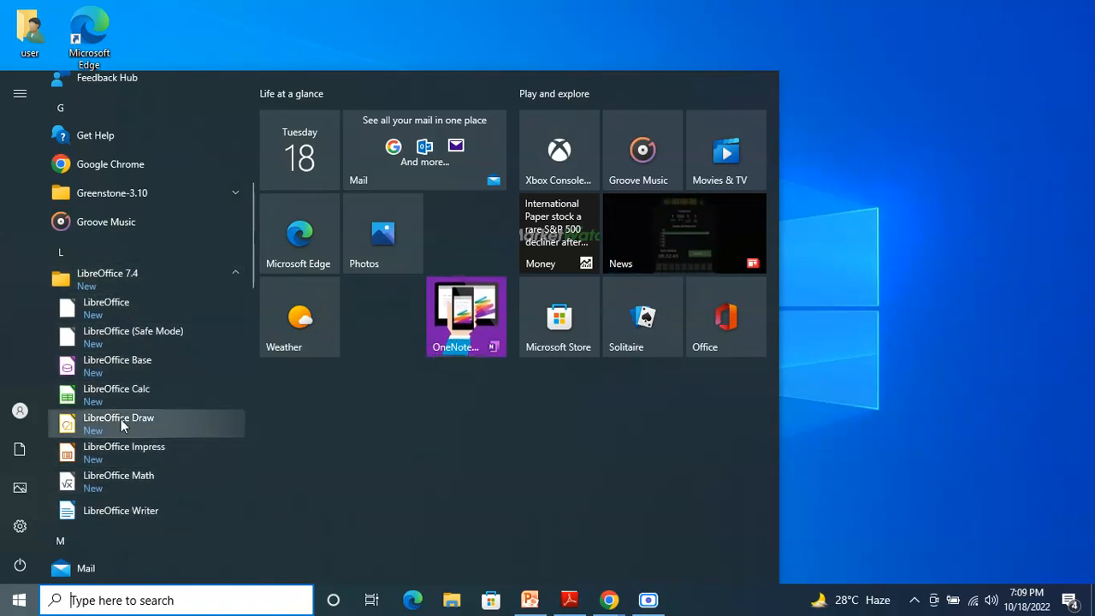
{"action": "left_click", "coordinate": [126, 510]}
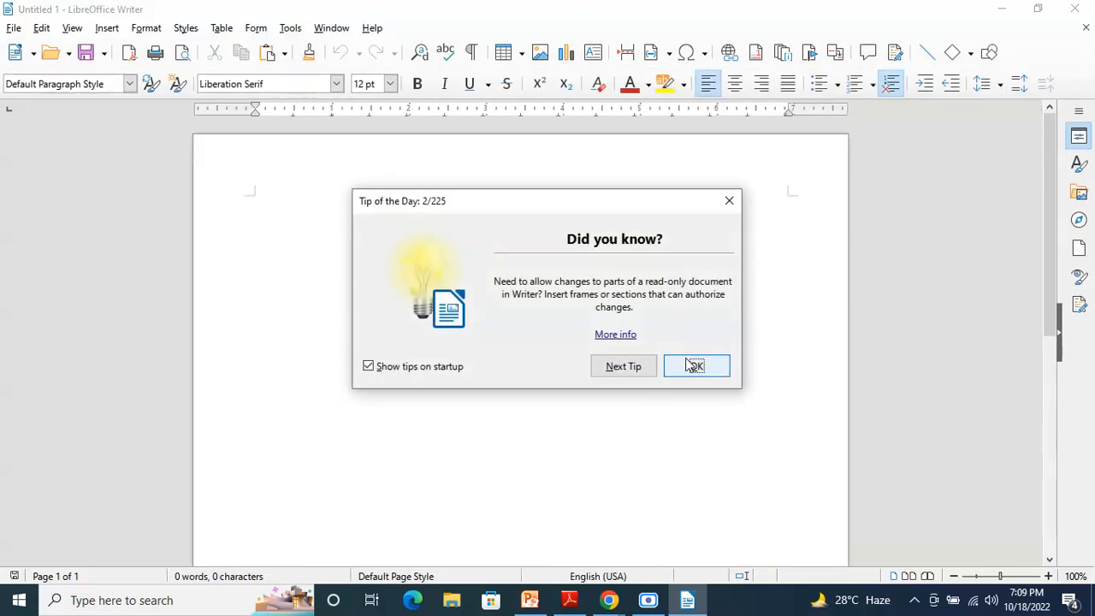
- Dismiss the Tip of the Day, look over the File commands of the blank Writer document, and close Writer
{"action": "left_click", "coordinate": [694, 365]}
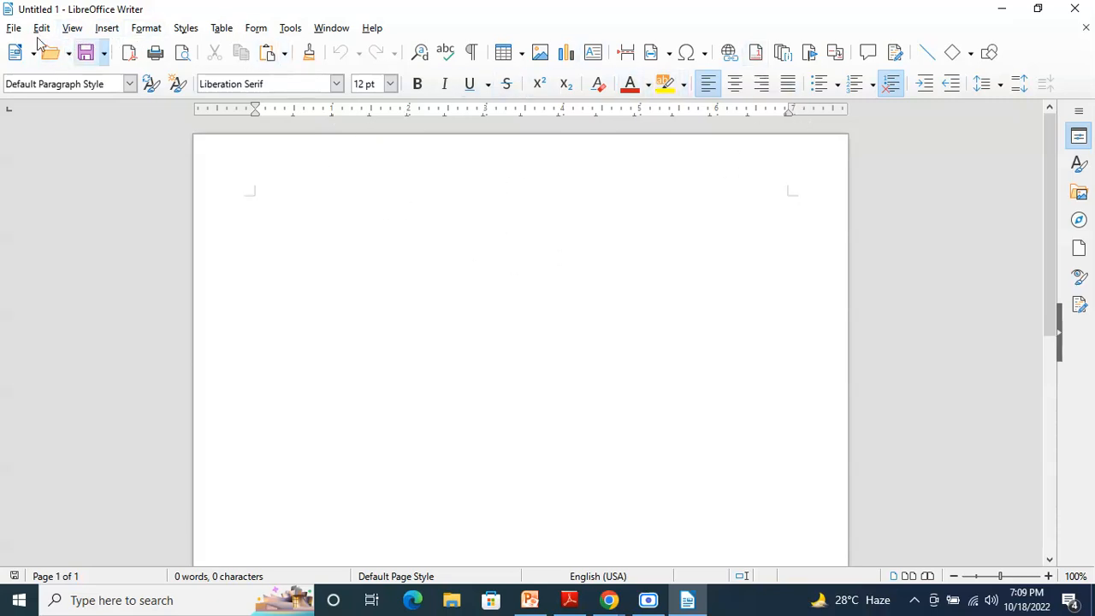
{"action": "left_click", "coordinate": [15, 29]}
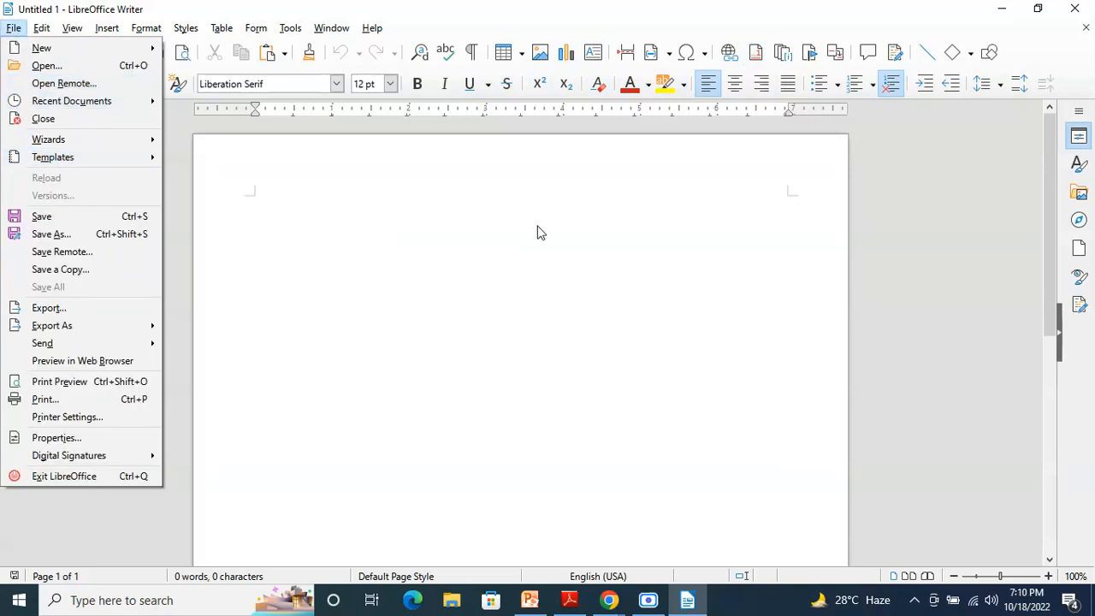
{"action": "left_click", "coordinate": [590, 255]}
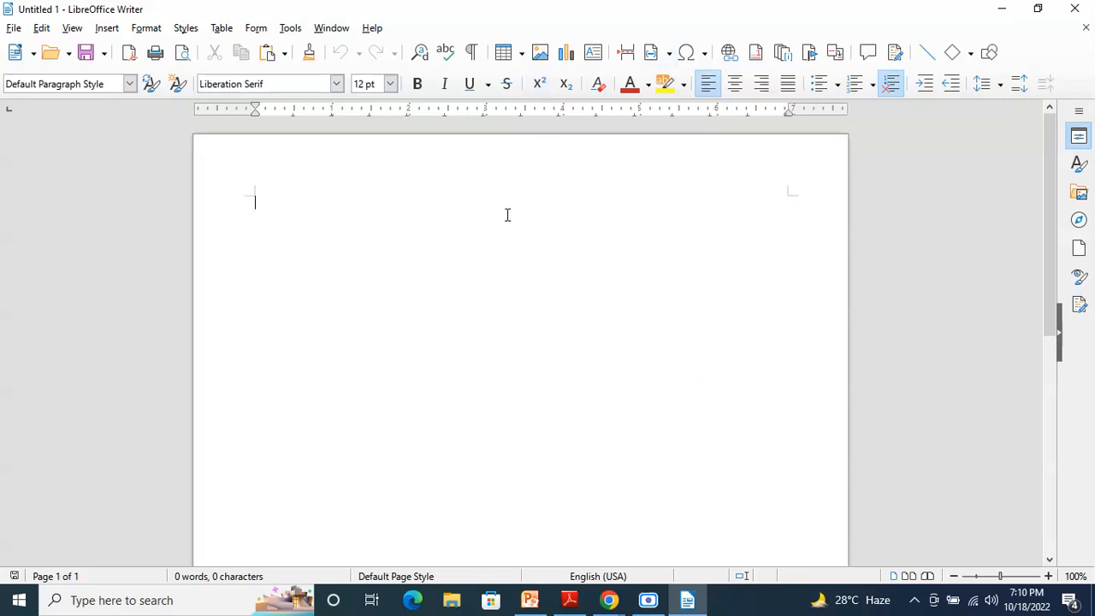
{"action": "left_click", "coordinate": [1083, 8]}
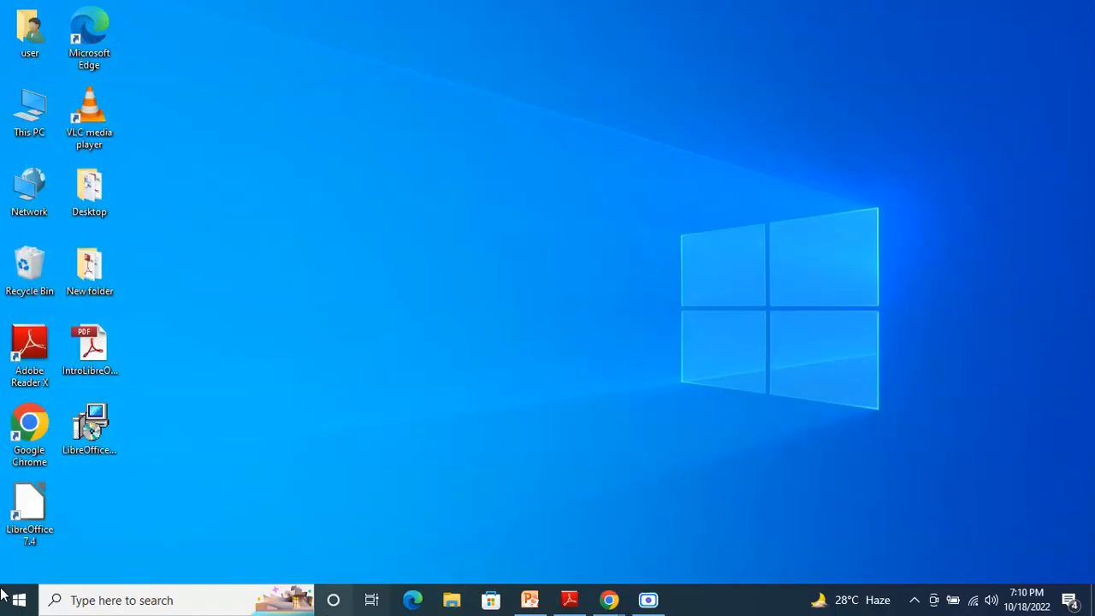
- Launch LibreOffice Calc from the LibreOffice 7.4 program group to view its blank spreadsheet, and close it
{"action": "left_click", "coordinate": [17, 598]}
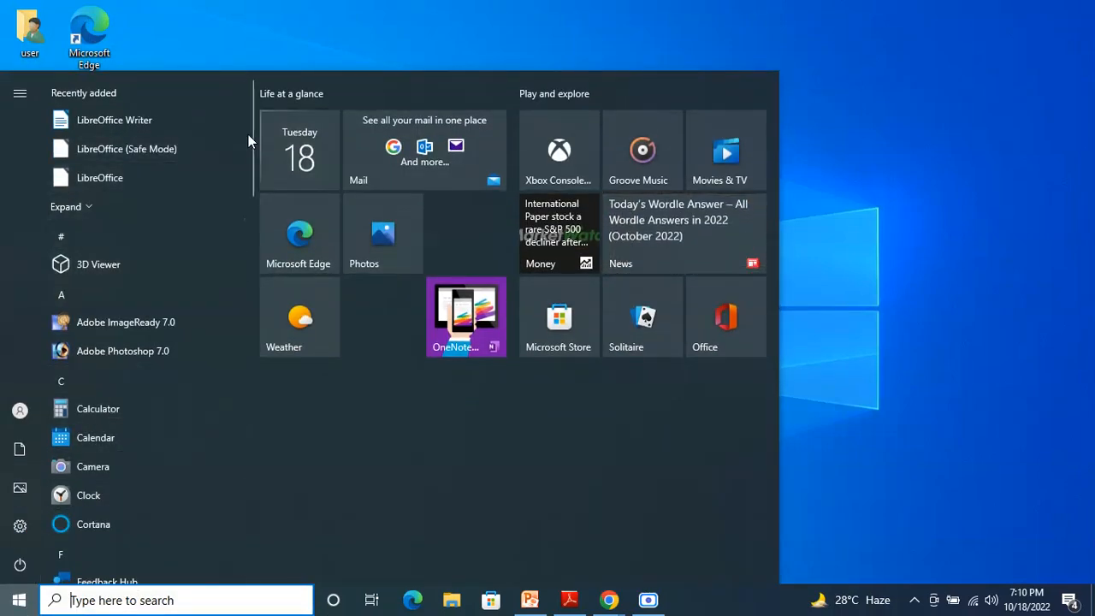
{"action": "left_click_drag", "start_coordinate": [248, 136], "coordinate": [246, 246]}
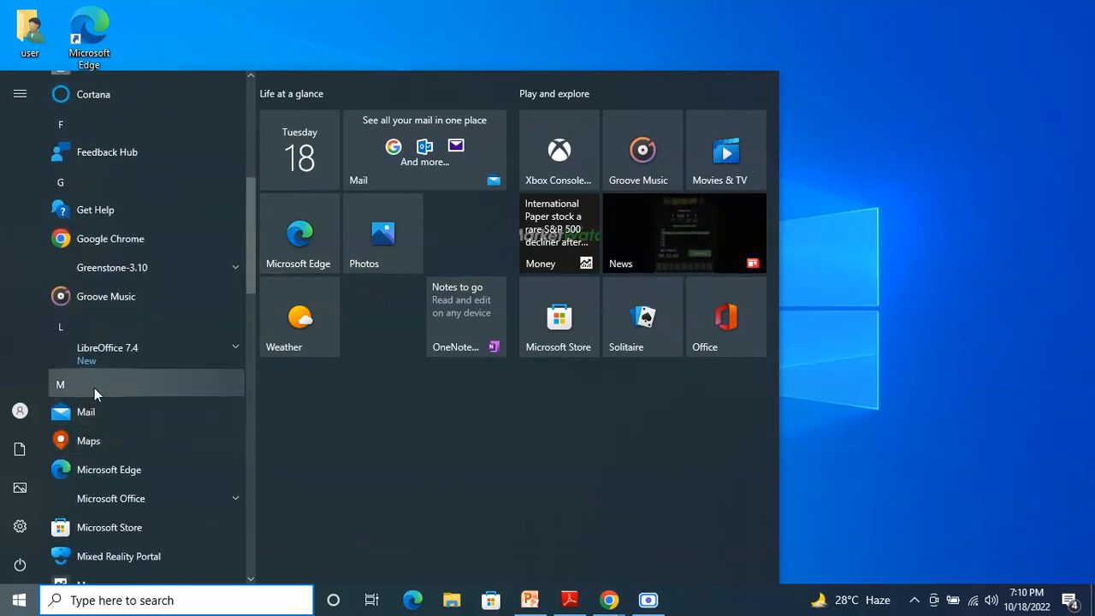
{"action": "left_click", "coordinate": [110, 349]}
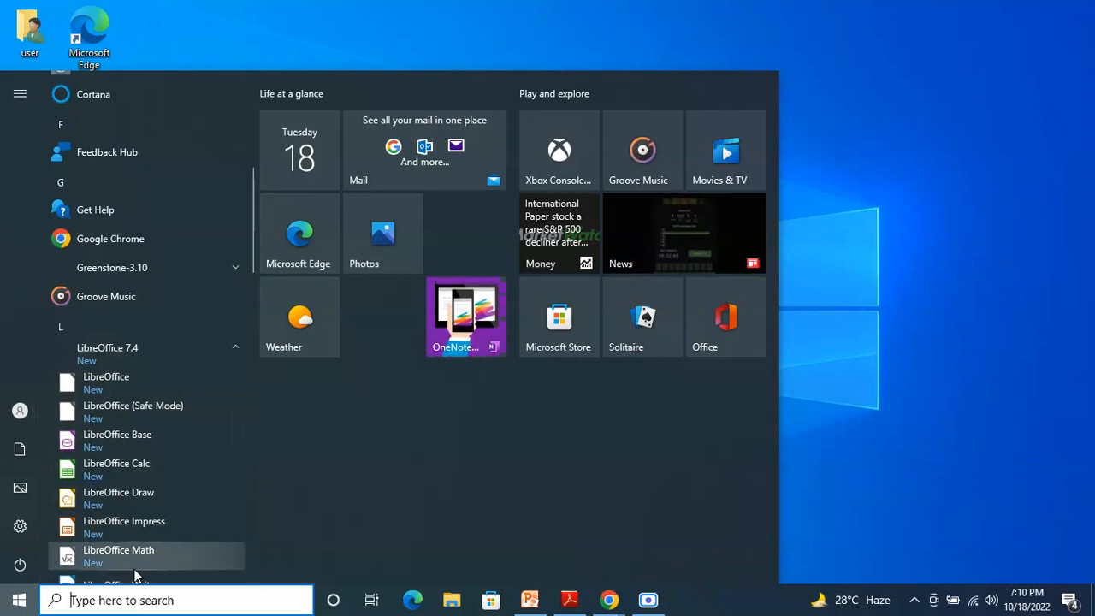
{"action": "left_click", "coordinate": [140, 464]}
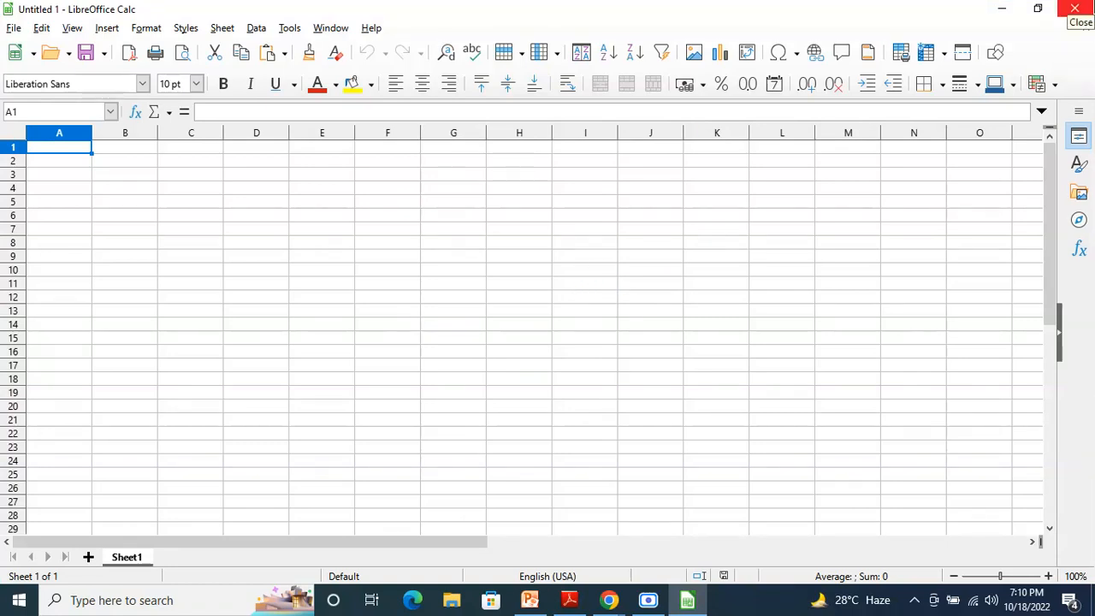
{"action": "left_click", "coordinate": [1073, 11]}
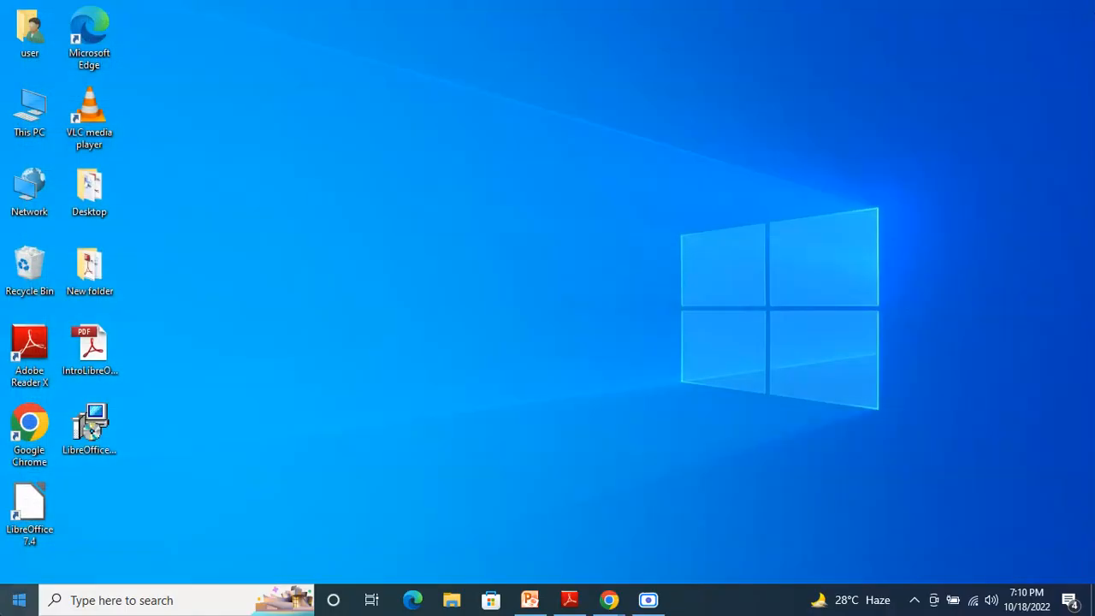
- Launch LibreOffice Impress from the LibreOffice 7.4 program group and dismiss the template selection without choosing a template
{"action": "left_click", "coordinate": [26, 599]}
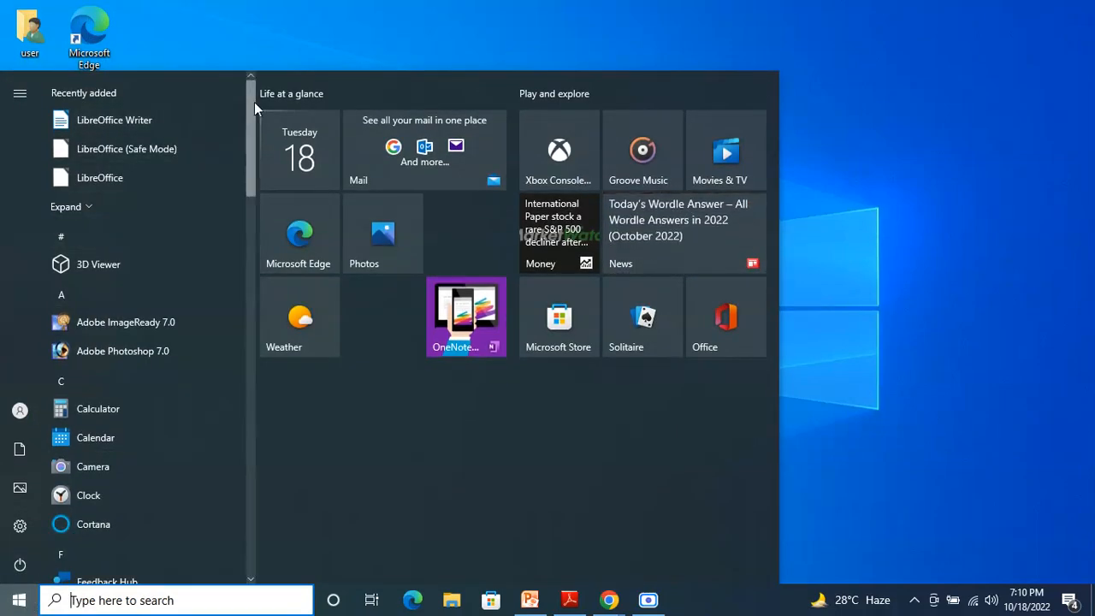
{"action": "scroll", "coordinate": [254, 108], "scroll_direction": "down", "scroll_amount": 2}
{"action": "left_click_drag", "start_coordinate": [252, 125], "coordinate": [250, 201]}
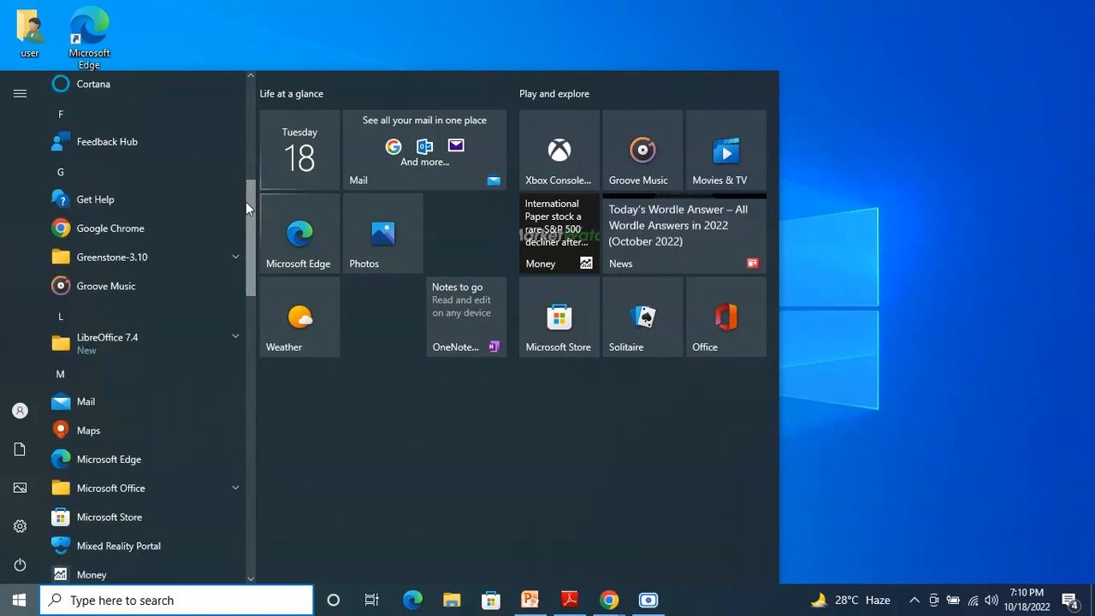
{"action": "left_click", "coordinate": [131, 346]}
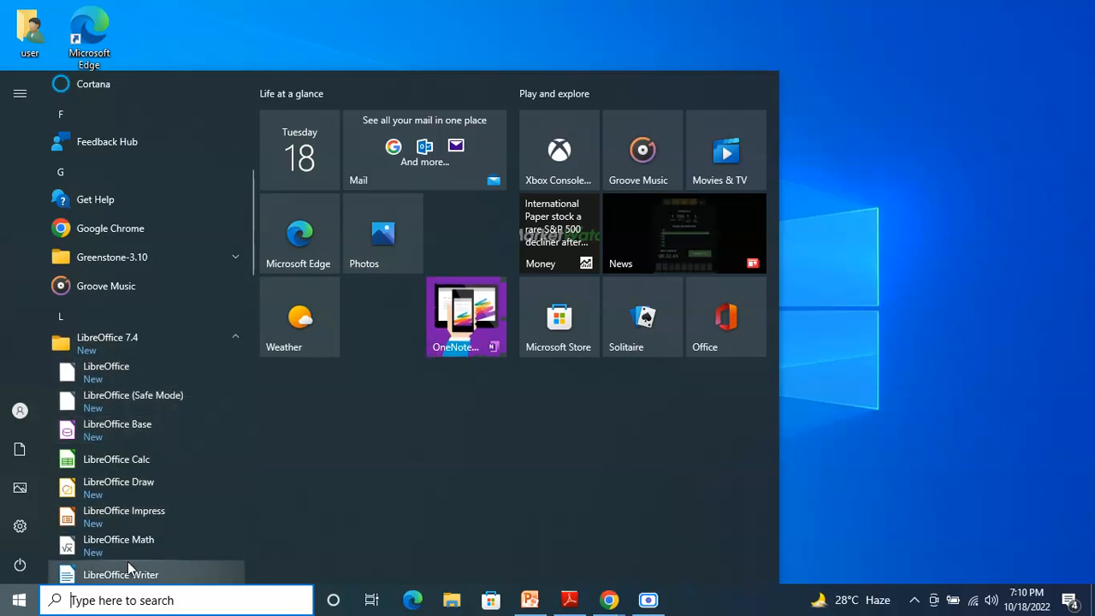
{"action": "left_click", "coordinate": [152, 513]}
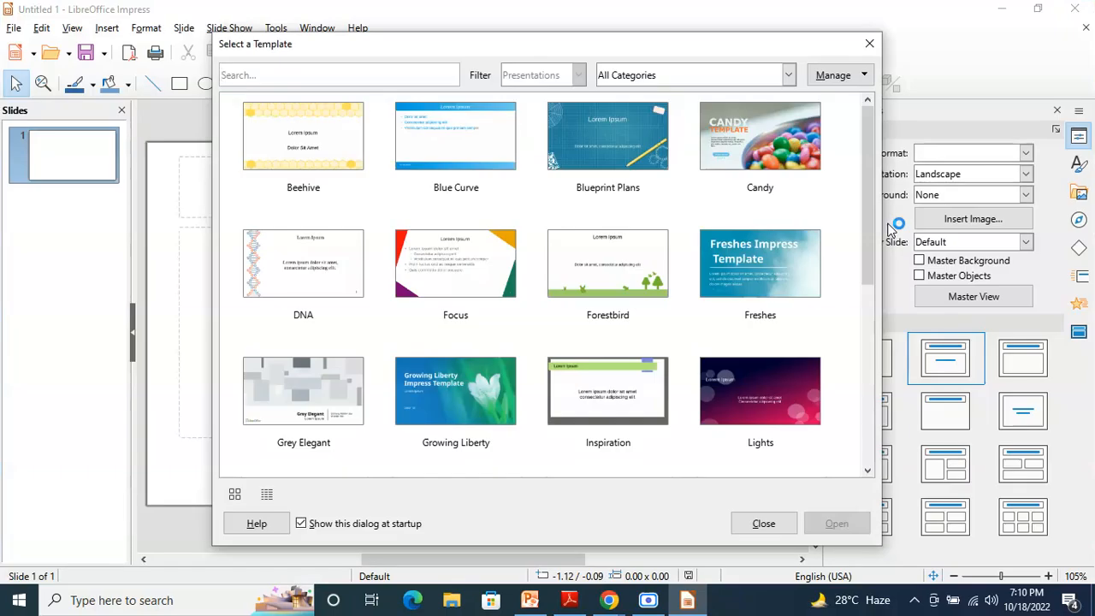
{"action": "left_click", "coordinate": [868, 44]}
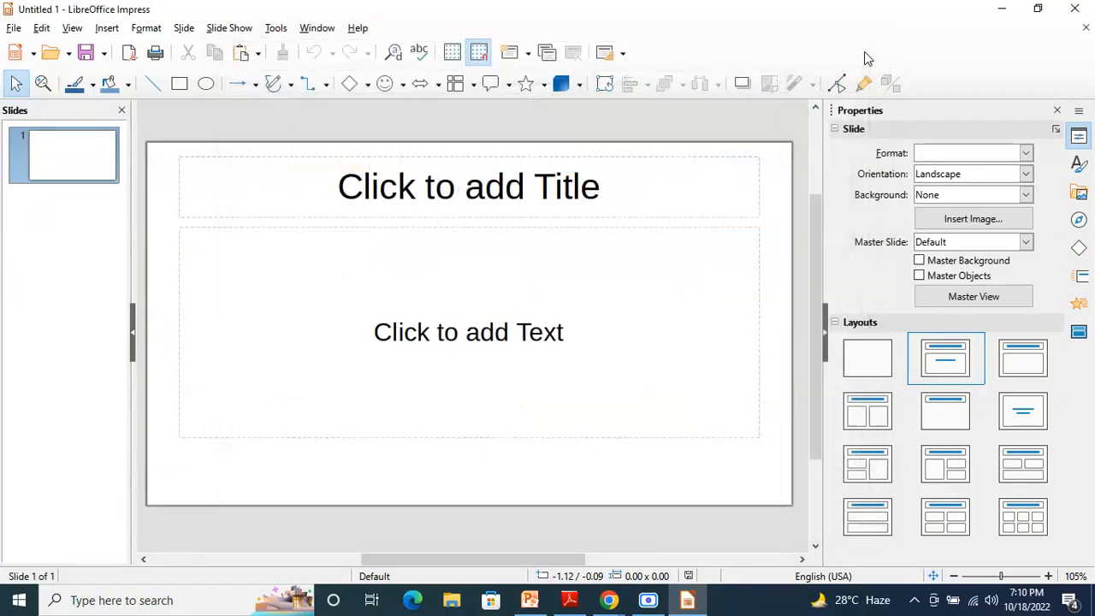
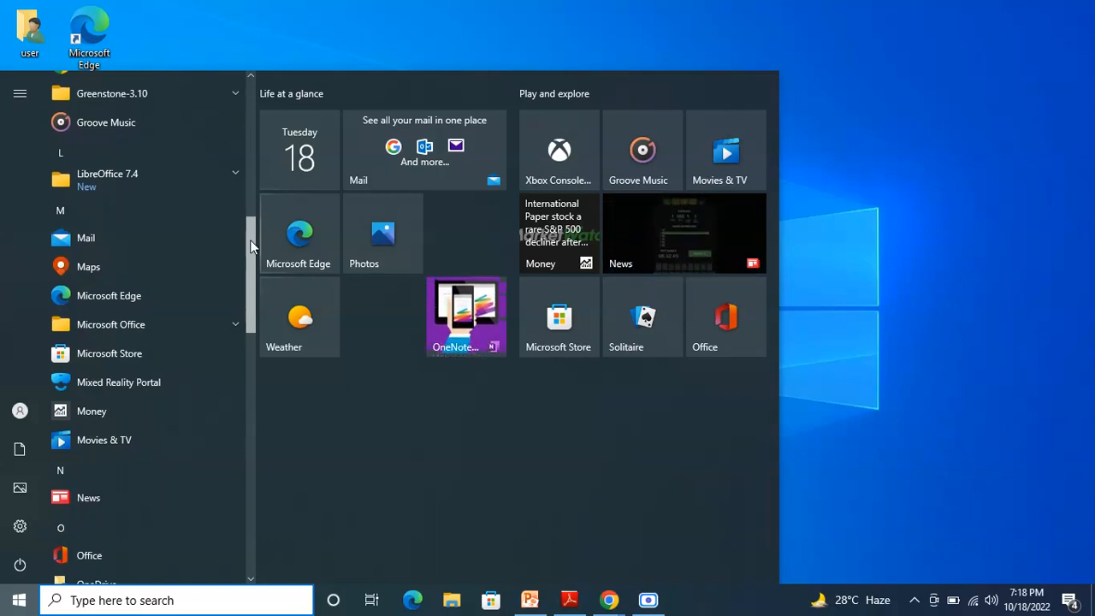
- Browse the installed programs, expand the LibreOffice 7.4 group, and launch LibreOffice Writer
{"action": "left_click_drag", "start_coordinate": [251, 239], "coordinate": [250, 330]}
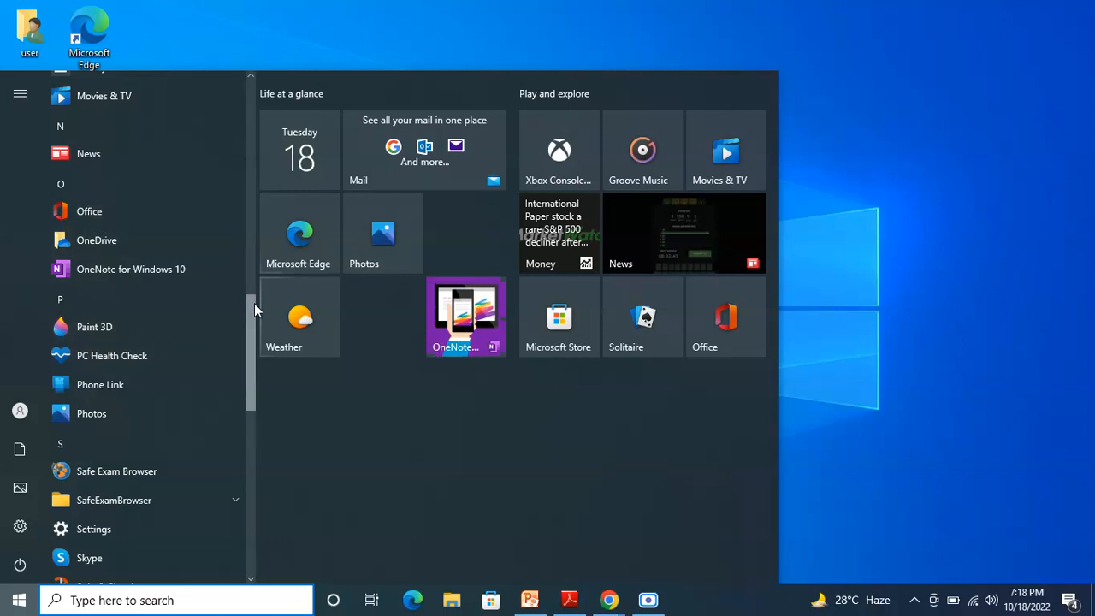
{"action": "left_click_drag", "start_coordinate": [254, 302], "coordinate": [270, 176]}
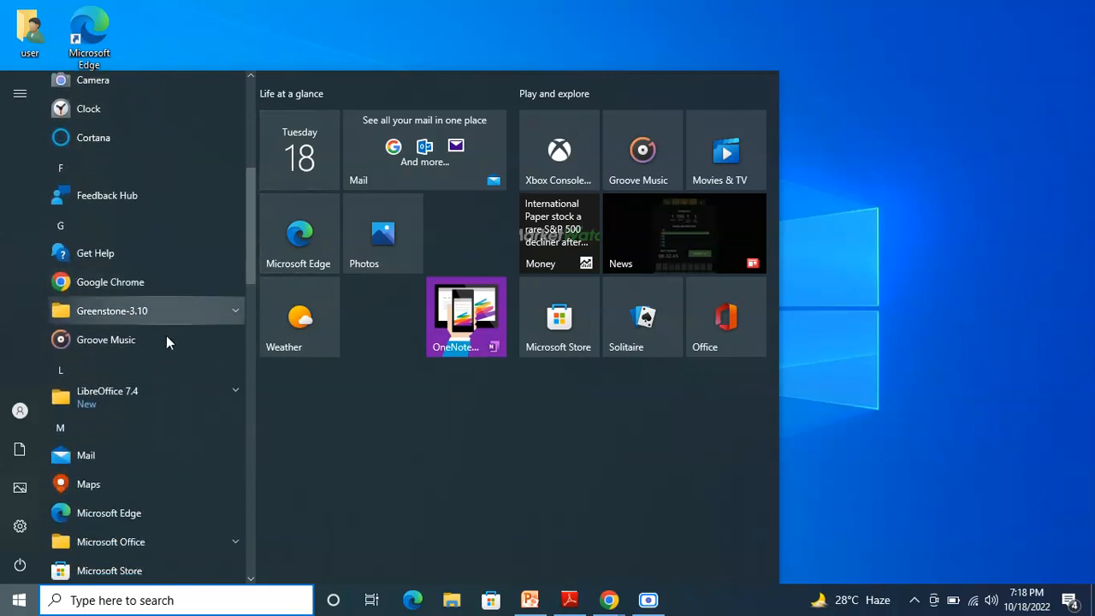
{"action": "left_click", "coordinate": [157, 395]}
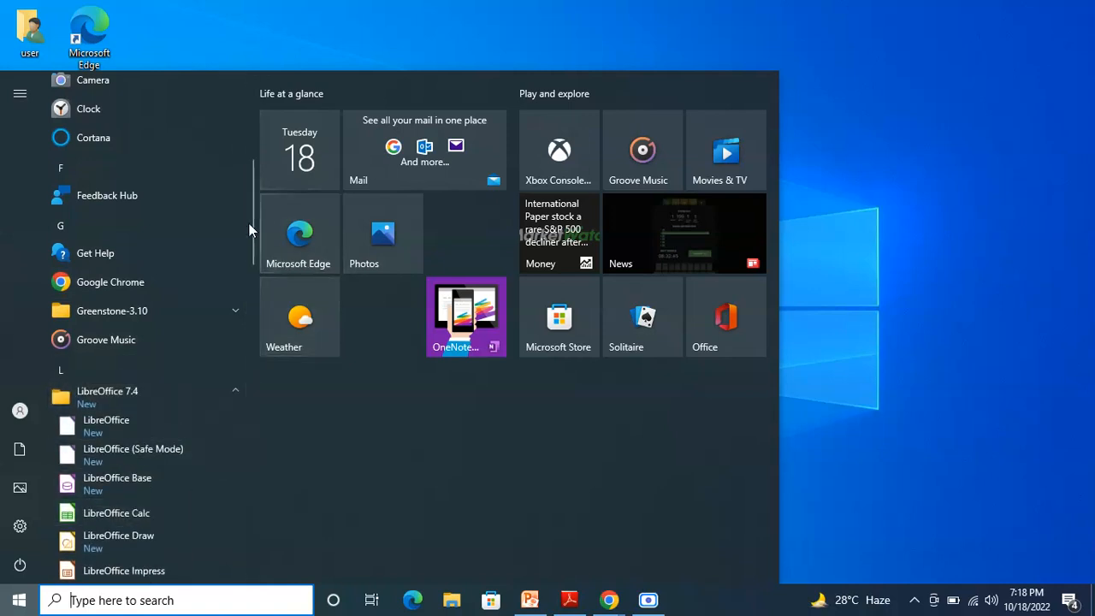
{"action": "left_click_drag", "start_coordinate": [254, 205], "coordinate": [256, 227]}
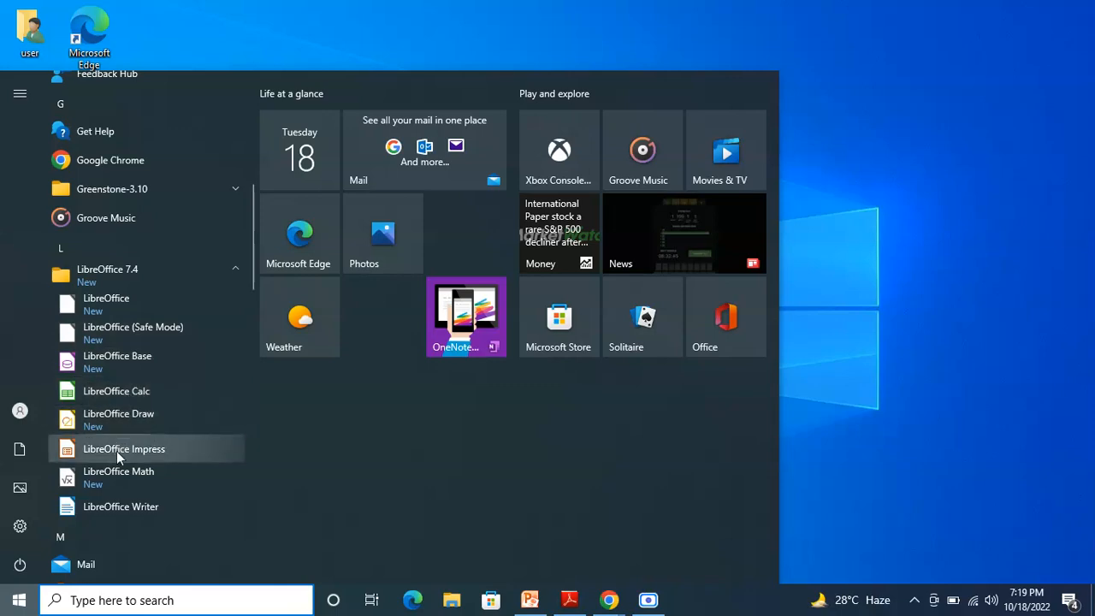
{"action": "left_click", "coordinate": [137, 508]}
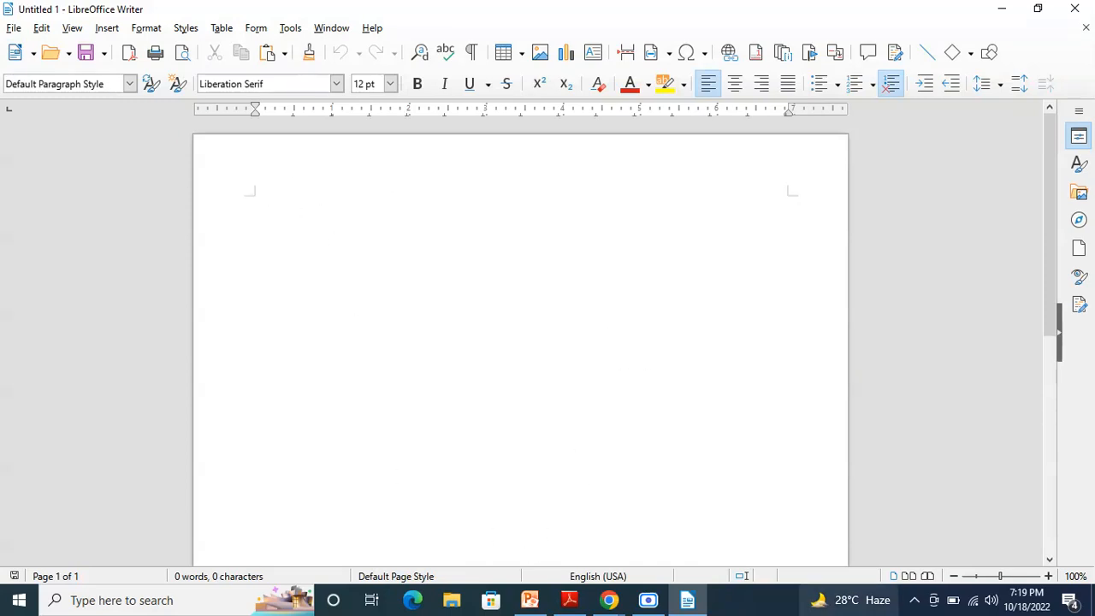
- Enter the line "New Horizons Computer Learning Centre" at the start of the blank document
{"action": "mouse_move", "coordinate": [850, 601]}
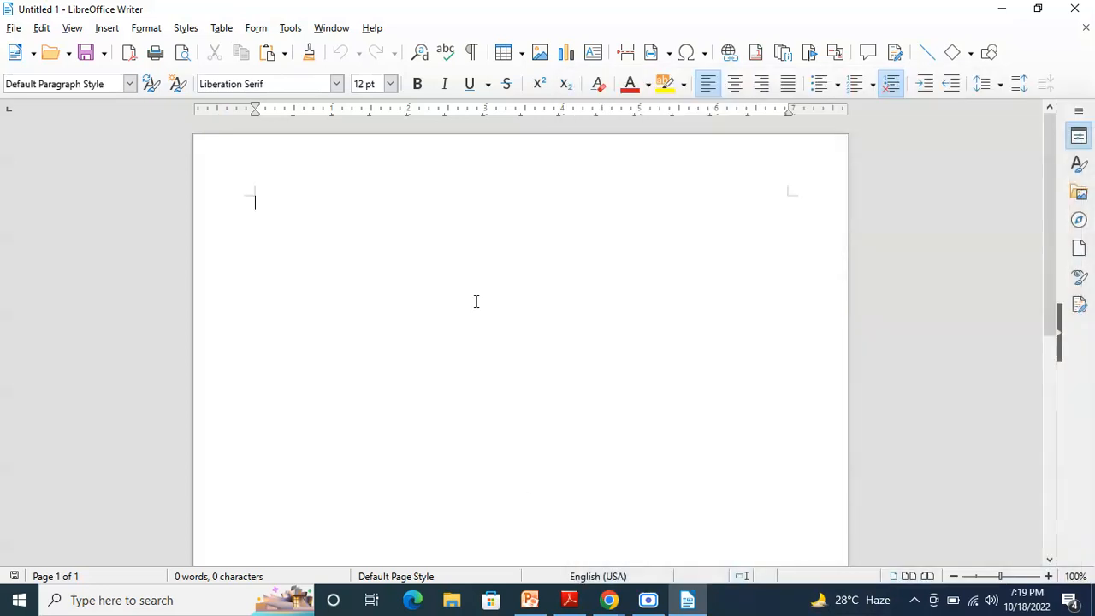
{"action": "type", "text": "Ne"}
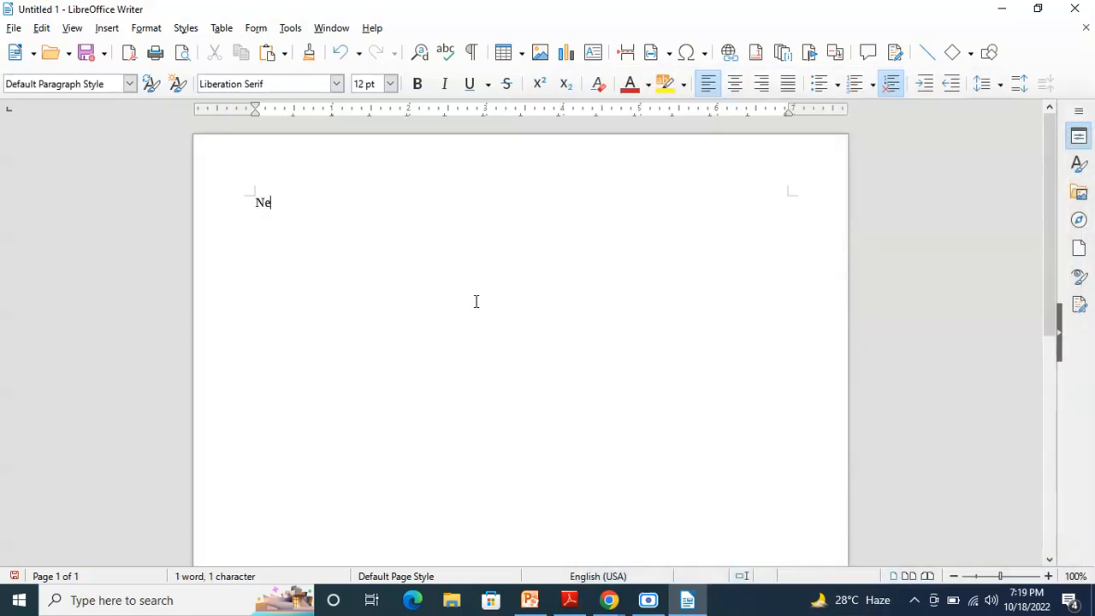
{"action": "type", "text": "w Ho"}
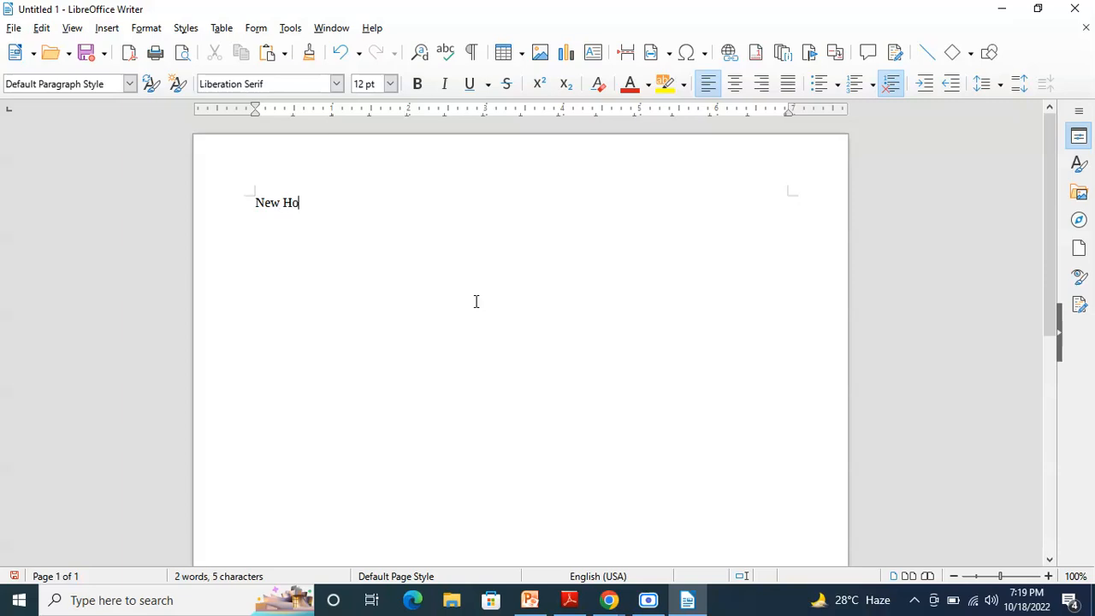
{"action": "type", "text": "rizons Computer Learning Centre"}
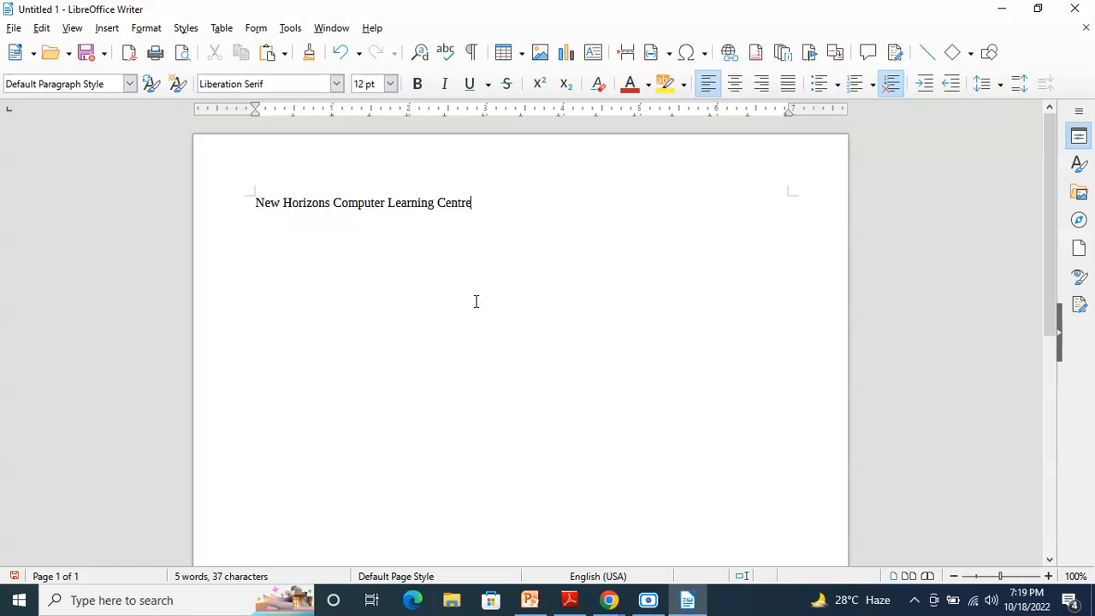
- Enlarge the whole "New Horizons Computer Learning Centre" line, trying 22 pt and 32 pt before setting its font size to 26 pt
{"action": "left_click_drag", "start_coordinate": [256, 203], "coordinate": [488, 205]}
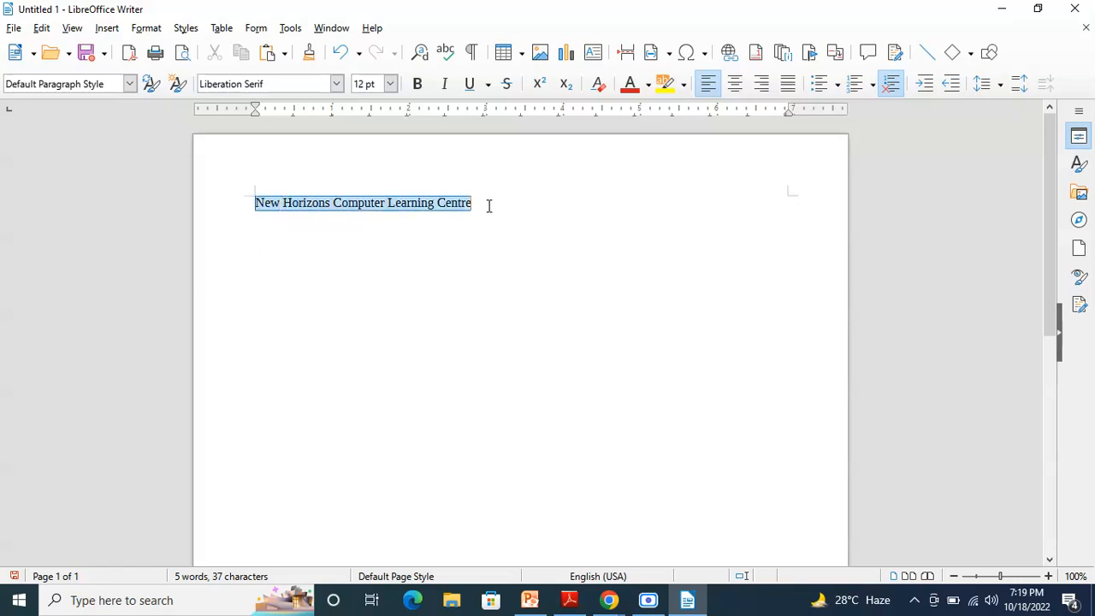
{"action": "left_click", "coordinate": [389, 86]}
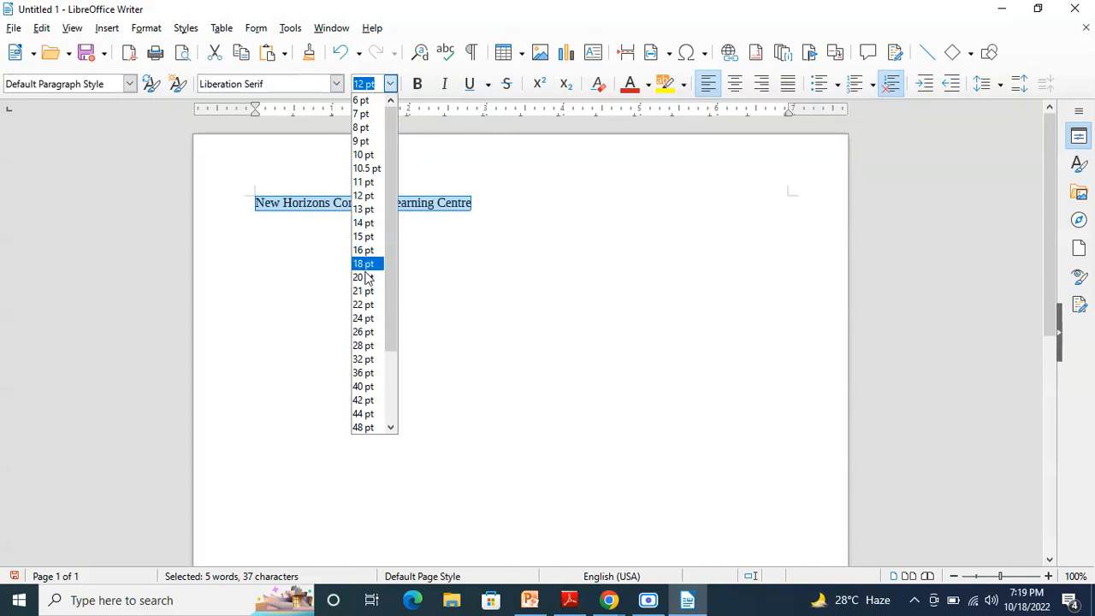
{"action": "left_click", "coordinate": [366, 304]}
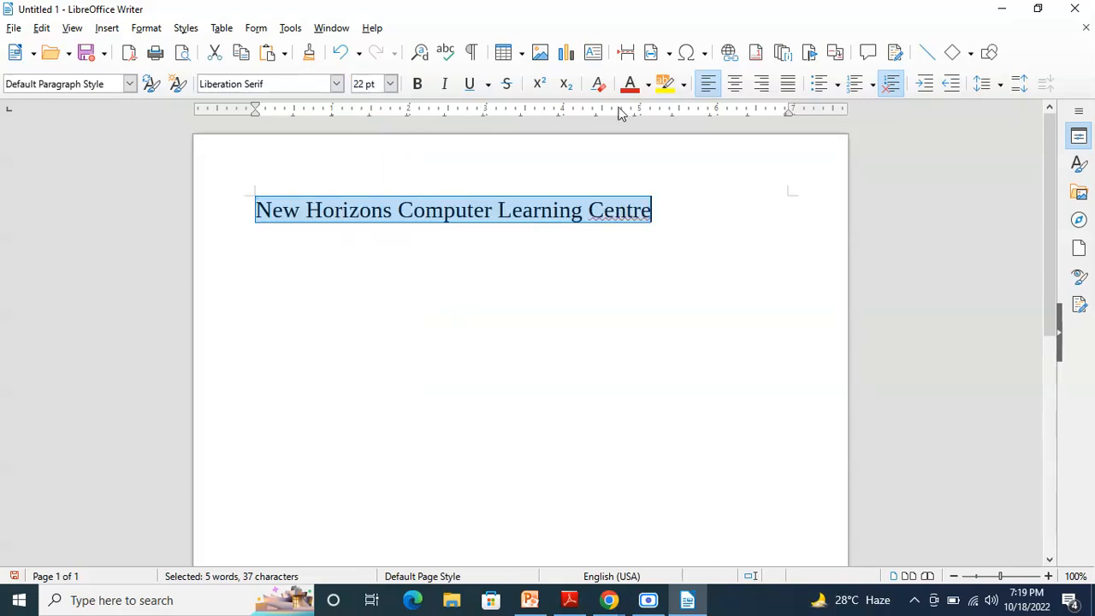
{"action": "left_click", "coordinate": [389, 84]}
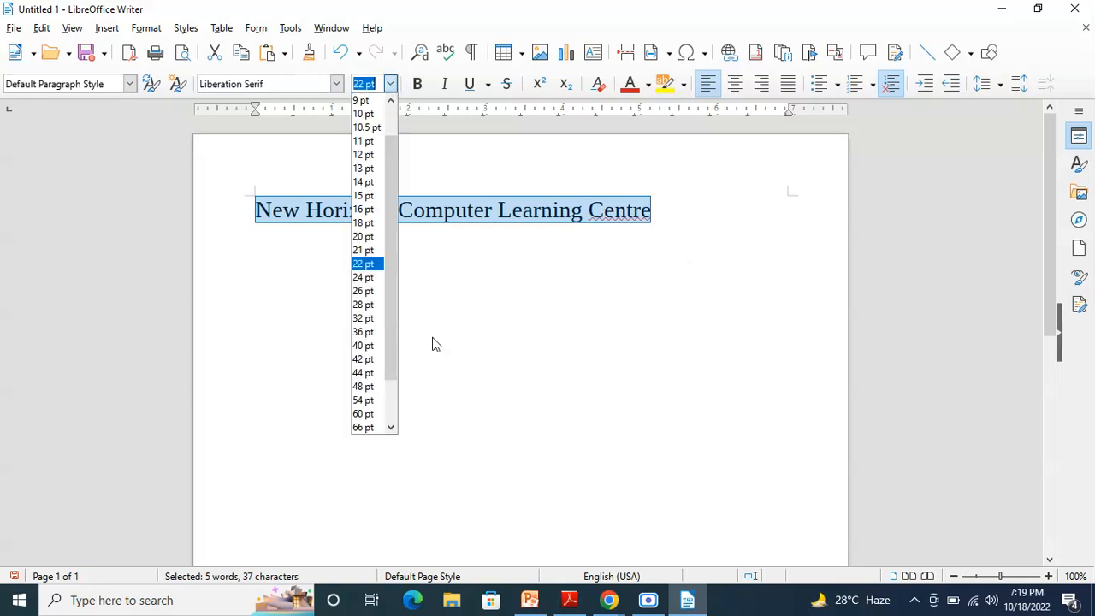
{"action": "left_click", "coordinate": [370, 318]}
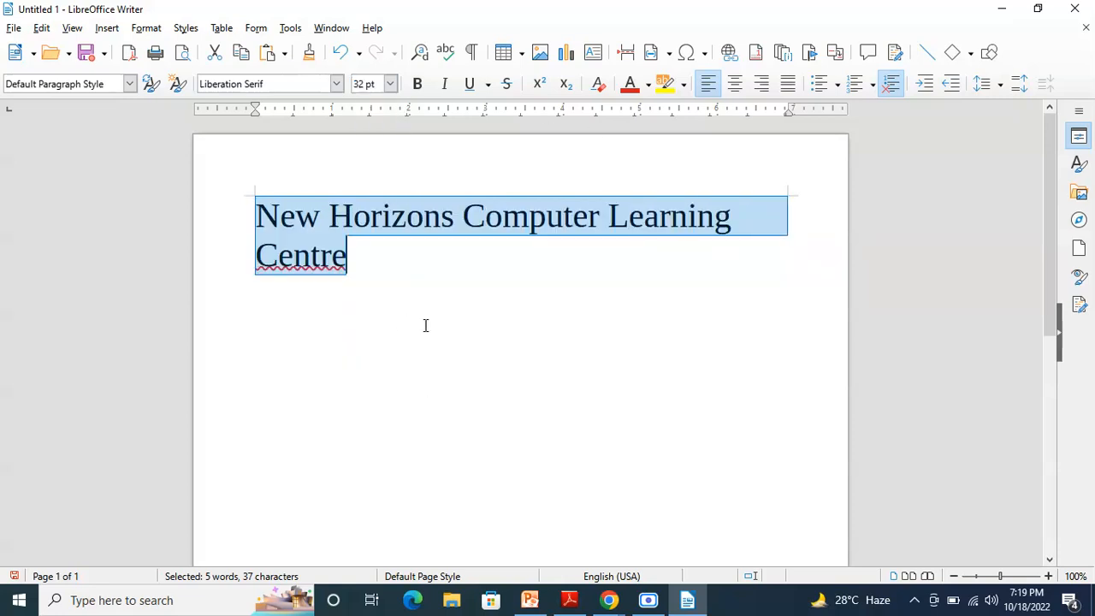
{"action": "left_click", "coordinate": [389, 83]}
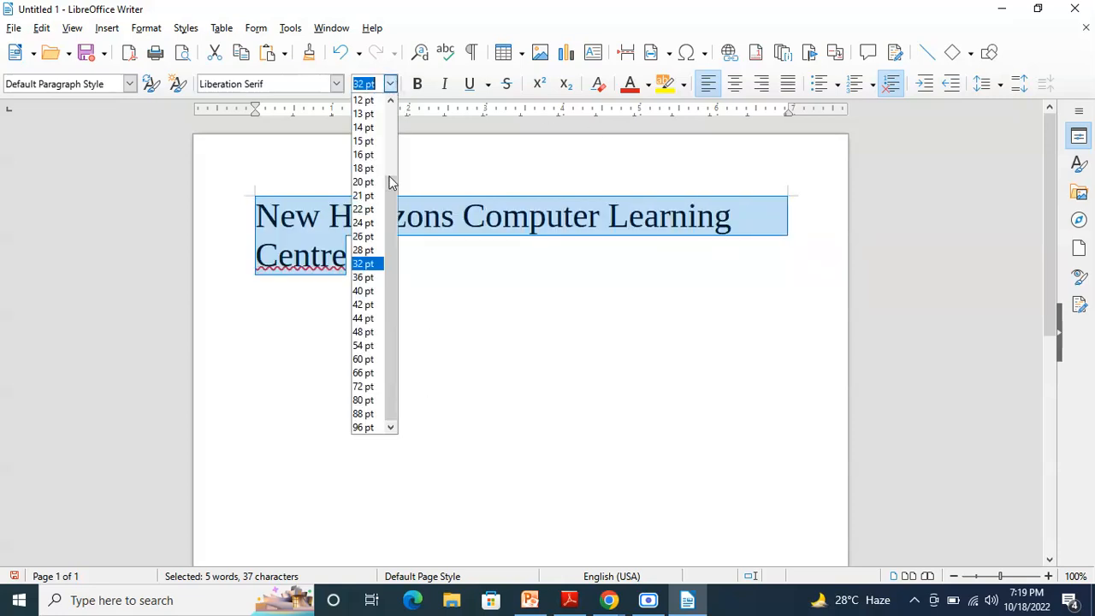
{"action": "left_click", "coordinate": [369, 237]}
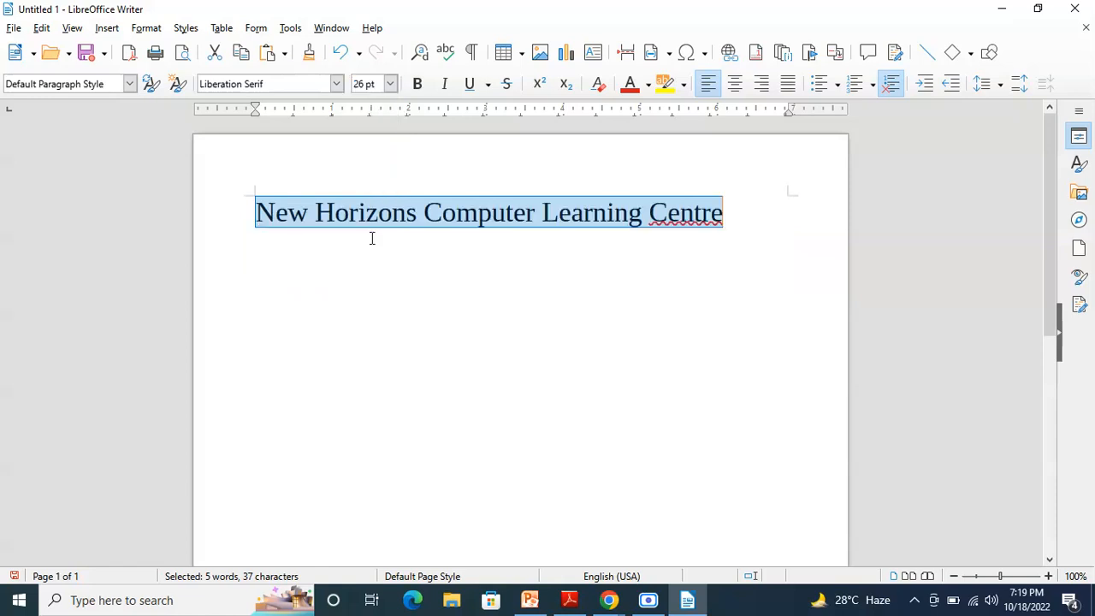
{"action": "left_click", "coordinate": [646, 290]}
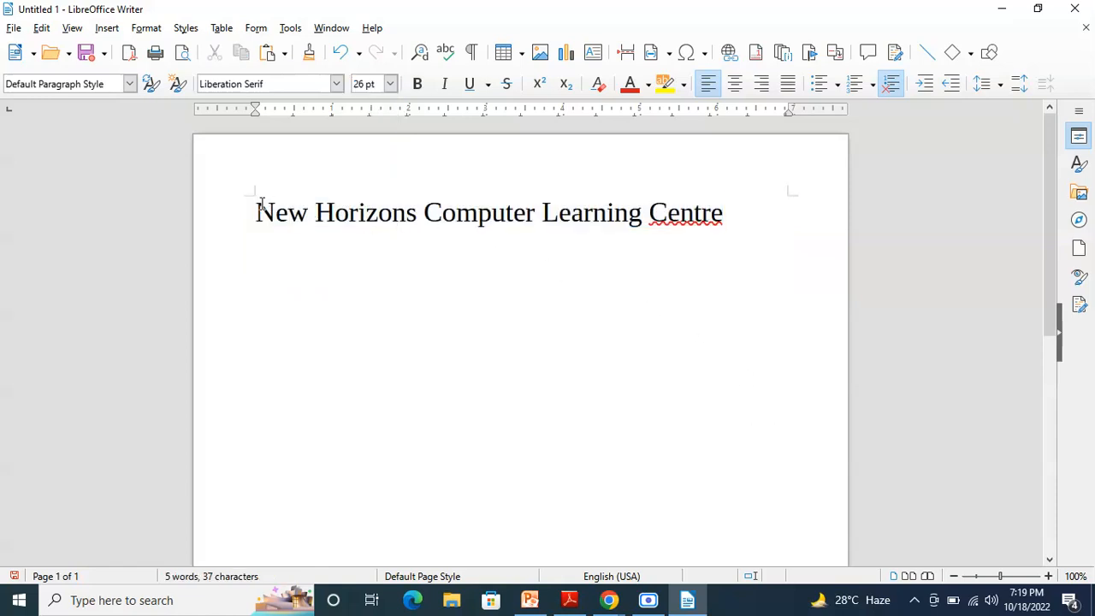
- Underline the whole "New Horizons Computer Learning Centre" line and deselect it
{"action": "left_click_drag", "start_coordinate": [256, 212], "coordinate": [727, 205]}
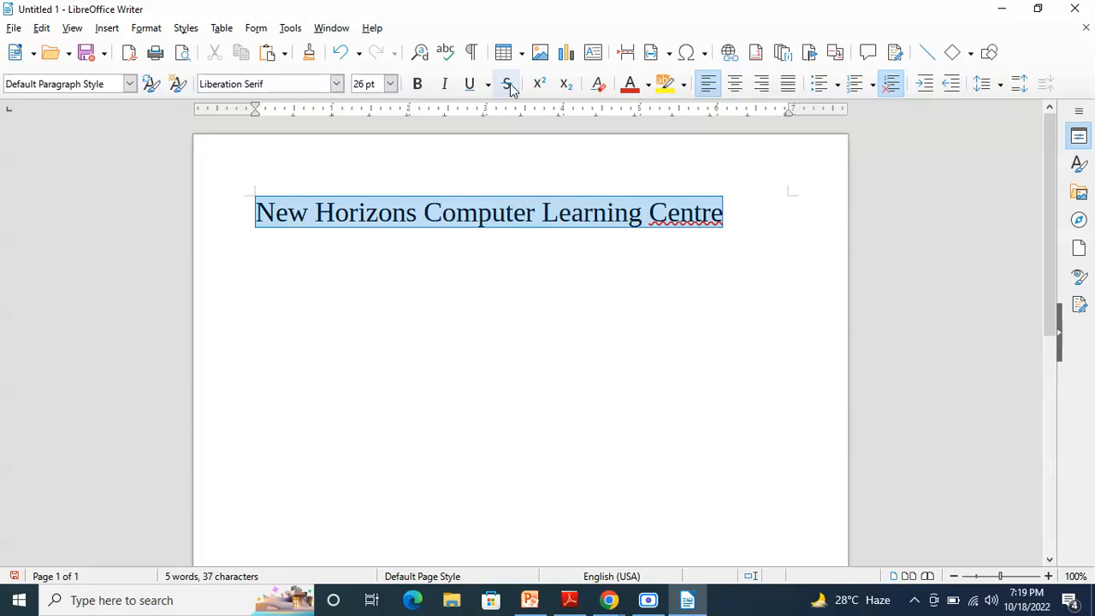
{"action": "left_click", "coordinate": [468, 83]}
{"action": "left_click", "coordinate": [603, 352]}
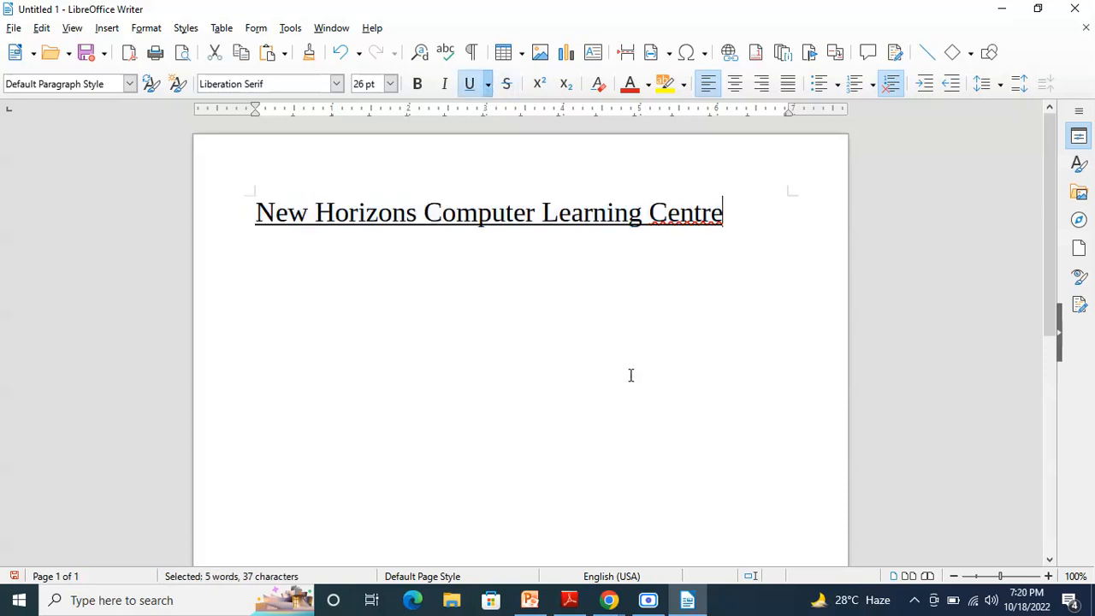
- Set the font colour of the whole "New Horizons Computer Learning Centre" line to dark brown
{"action": "left_click_drag", "start_coordinate": [254, 212], "coordinate": [796, 205]}
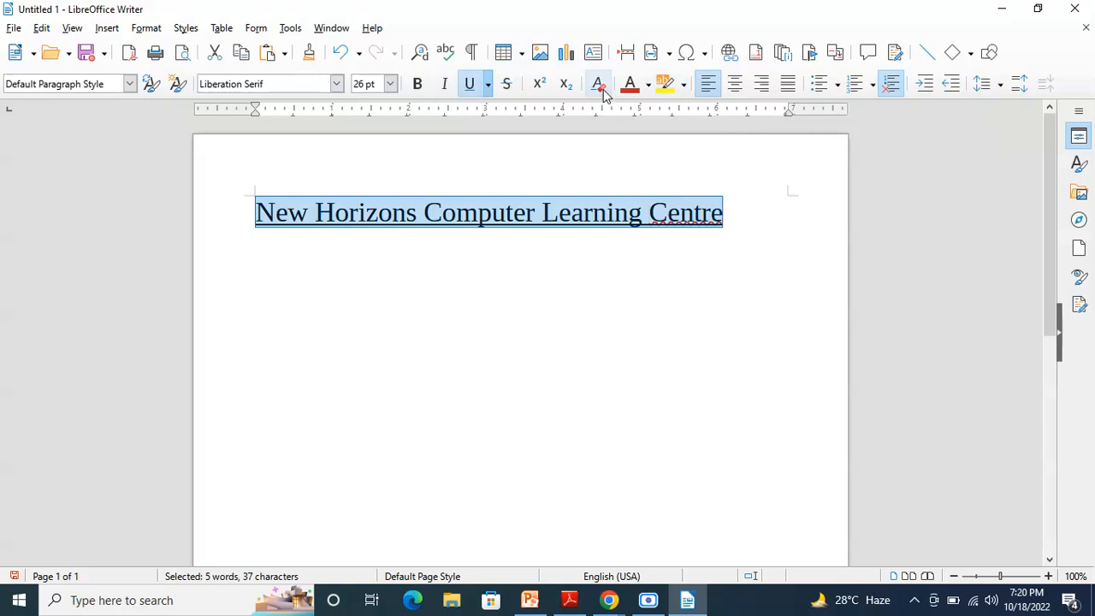
{"action": "left_click", "coordinate": [649, 86]}
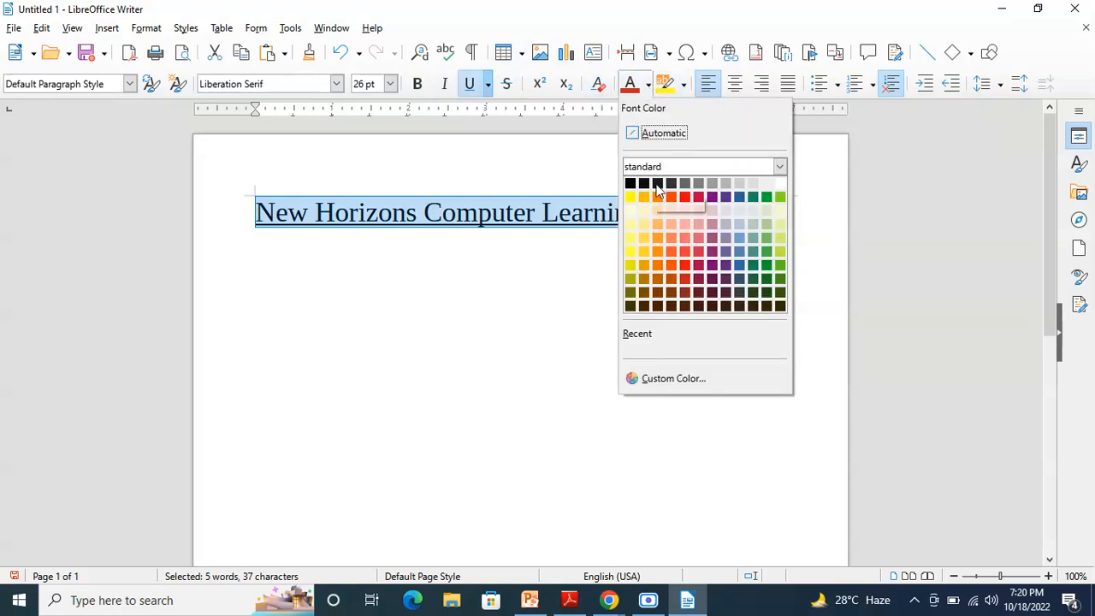
{"action": "left_click", "coordinate": [662, 289]}
- Highlight the whole "New Horizons Computer Learning Centre" line in dark brown and set its font colour to yellow
{"action": "left_click_drag", "start_coordinate": [724, 220], "coordinate": [244, 211]}
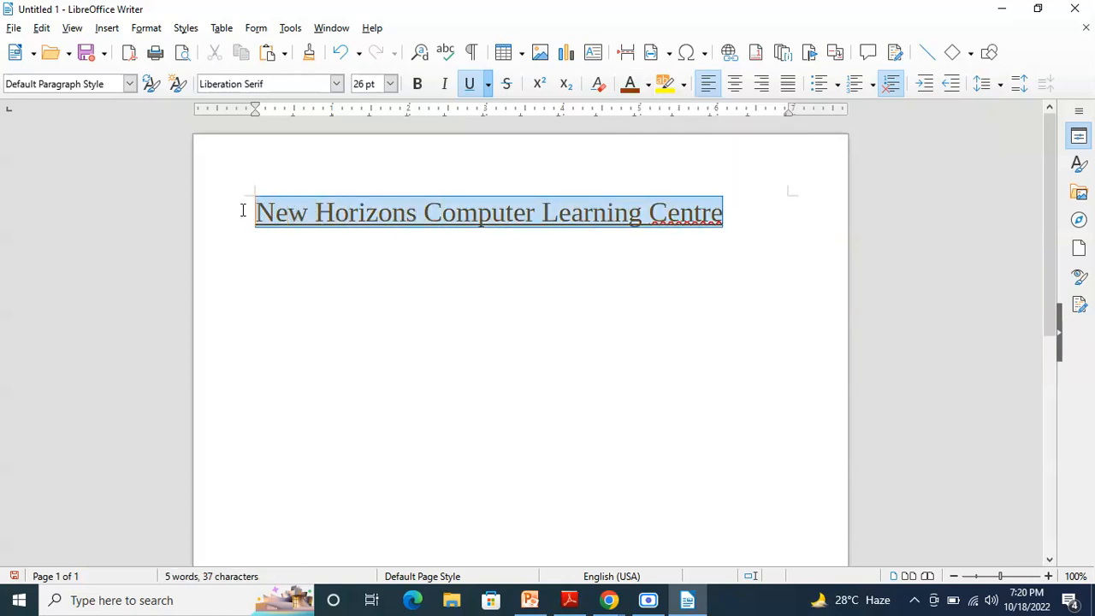
{"action": "left_click", "coordinate": [686, 85]}
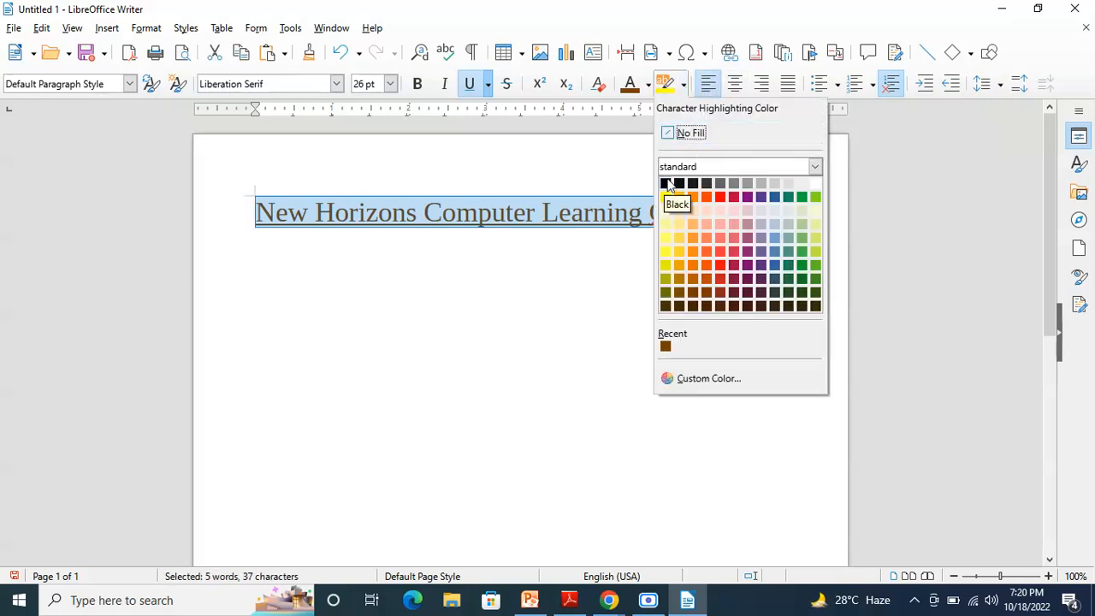
{"action": "left_click", "coordinate": [693, 305]}
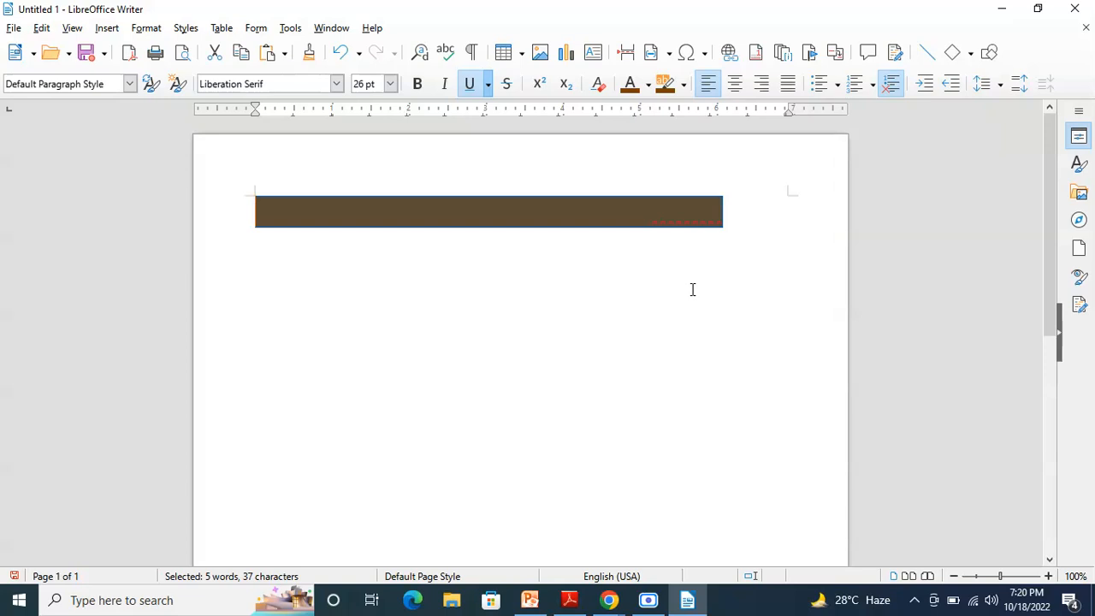
{"action": "left_click", "coordinate": [648, 84]}
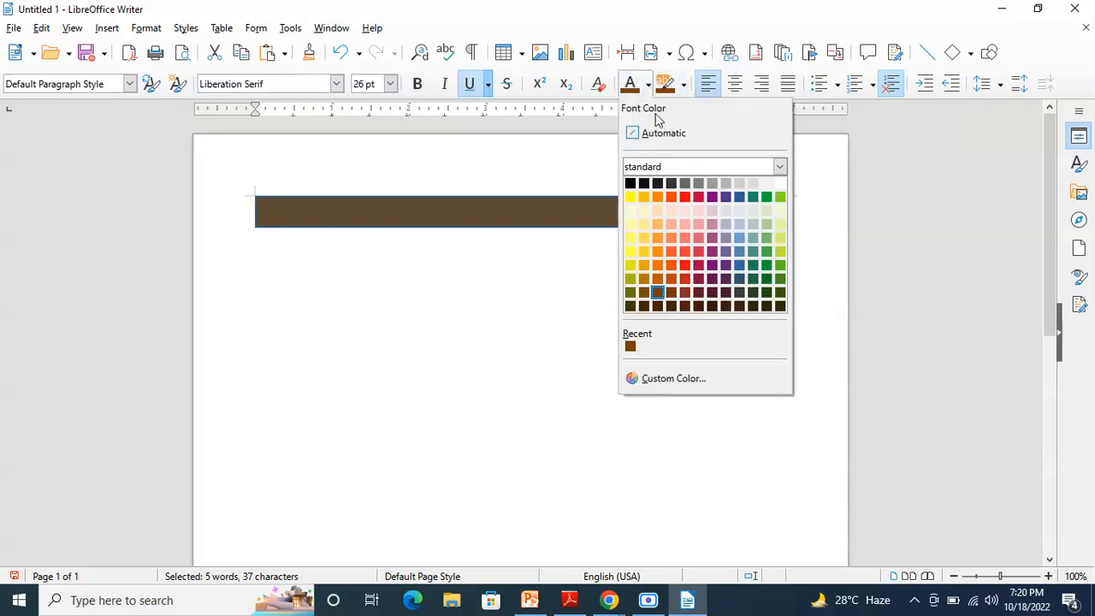
{"action": "left_click", "coordinate": [631, 198]}
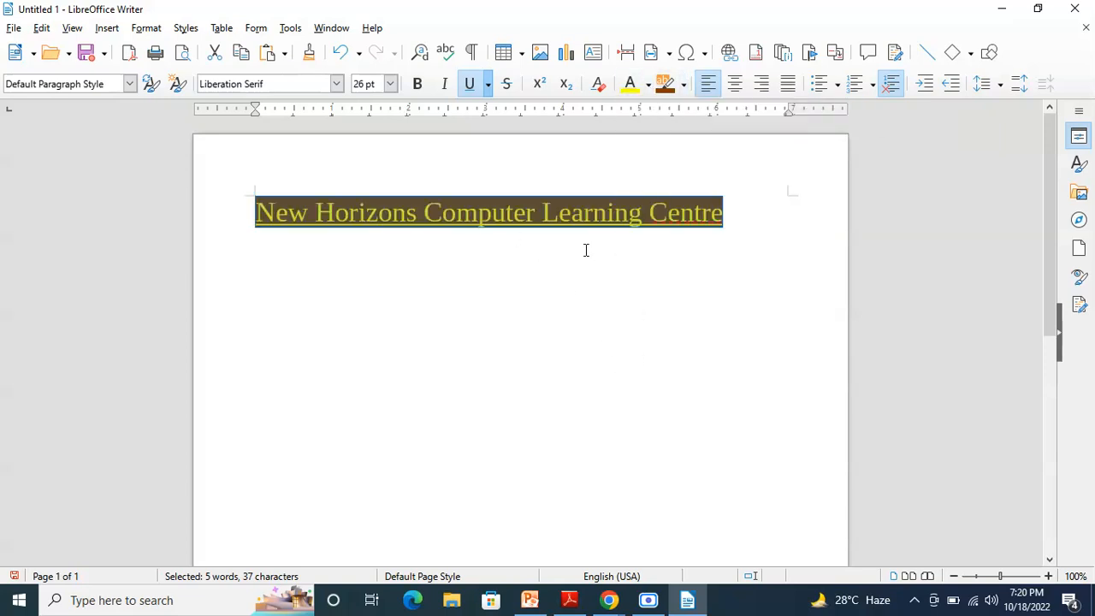
{"action": "left_click", "coordinate": [443, 363]}
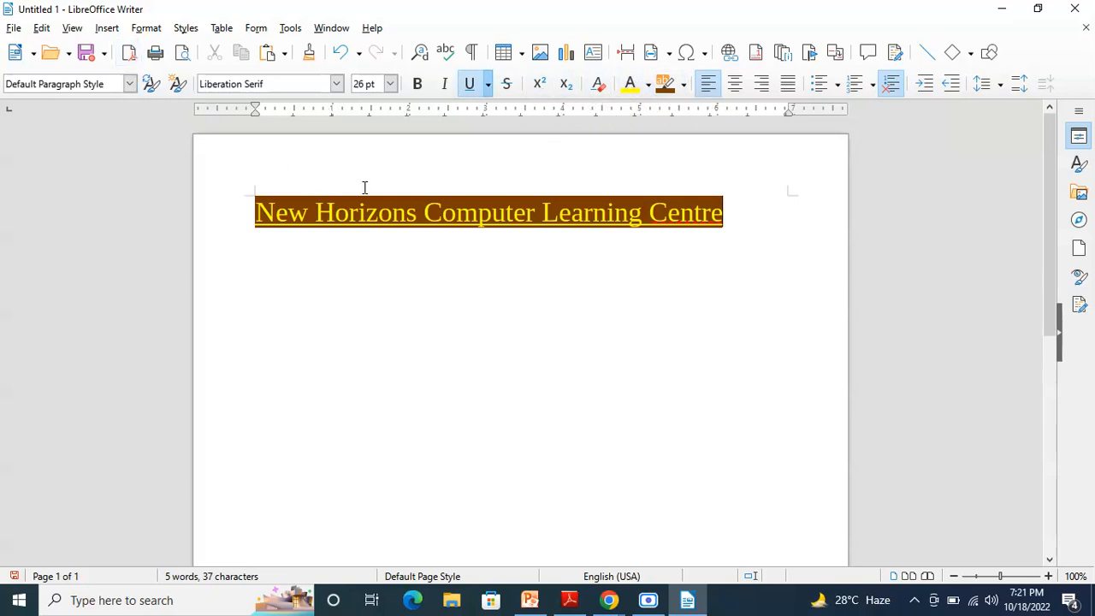
- Change the font of the whole "New Horizons Computer Learning Centre" line to Arial Black, after trying Leelawadee UI without a selection
{"action": "left_click", "coordinate": [337, 83]}
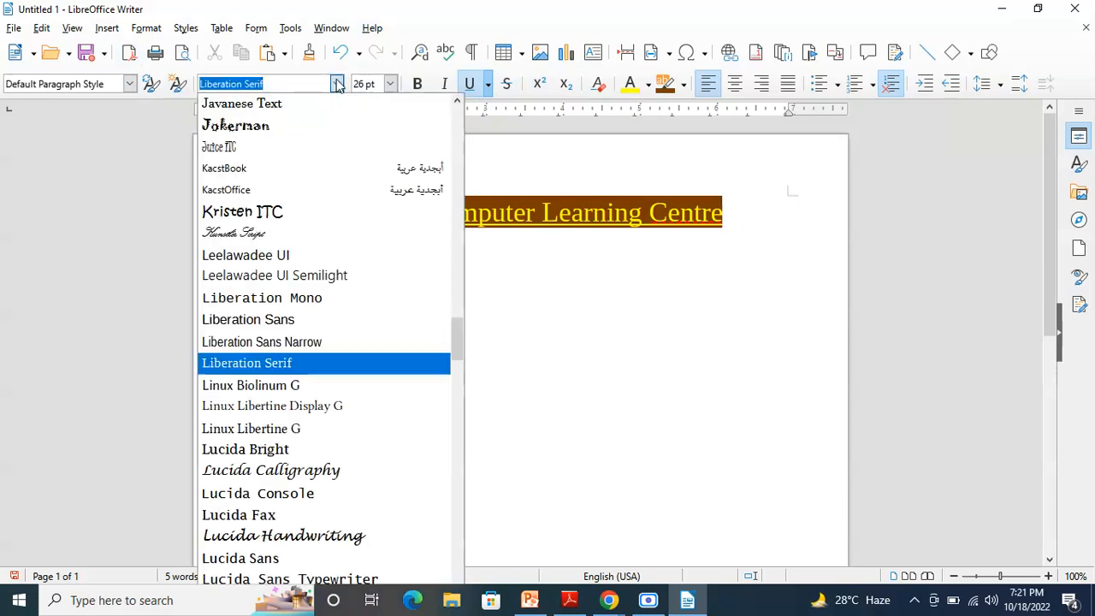
{"action": "left_click", "coordinate": [275, 254]}
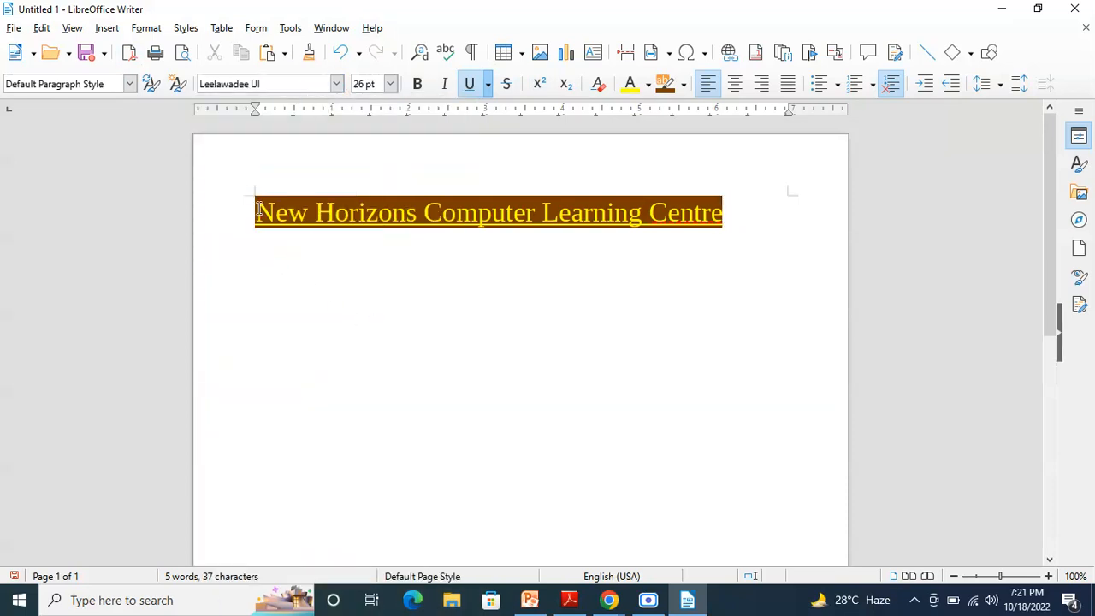
{"action": "left_click_drag", "start_coordinate": [254, 212], "coordinate": [701, 229]}
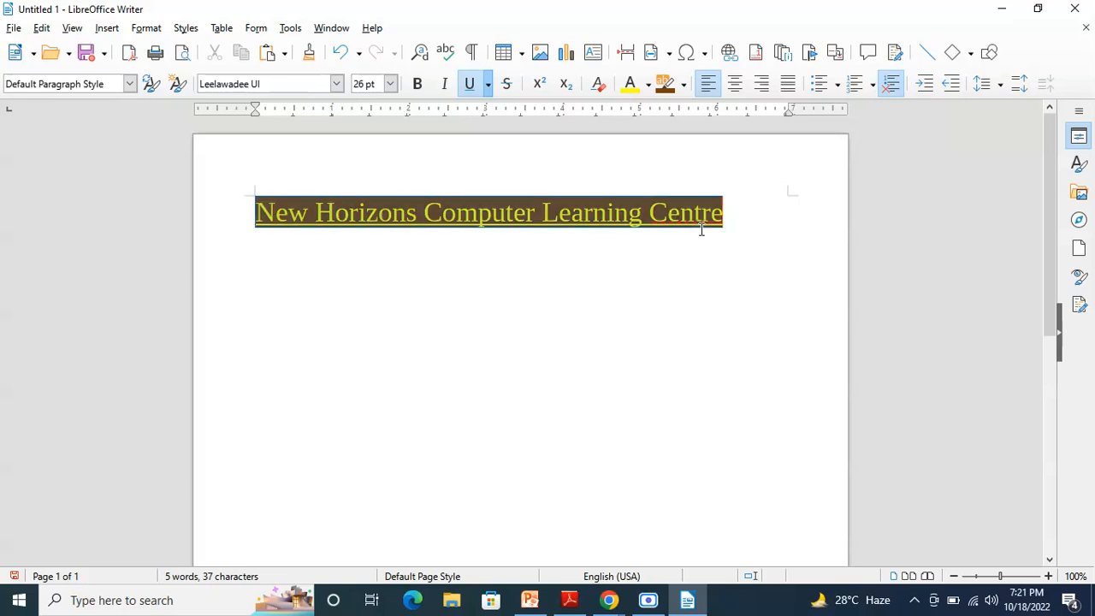
{"action": "left_click", "coordinate": [337, 83]}
{"action": "left_click", "coordinate": [275, 256]}
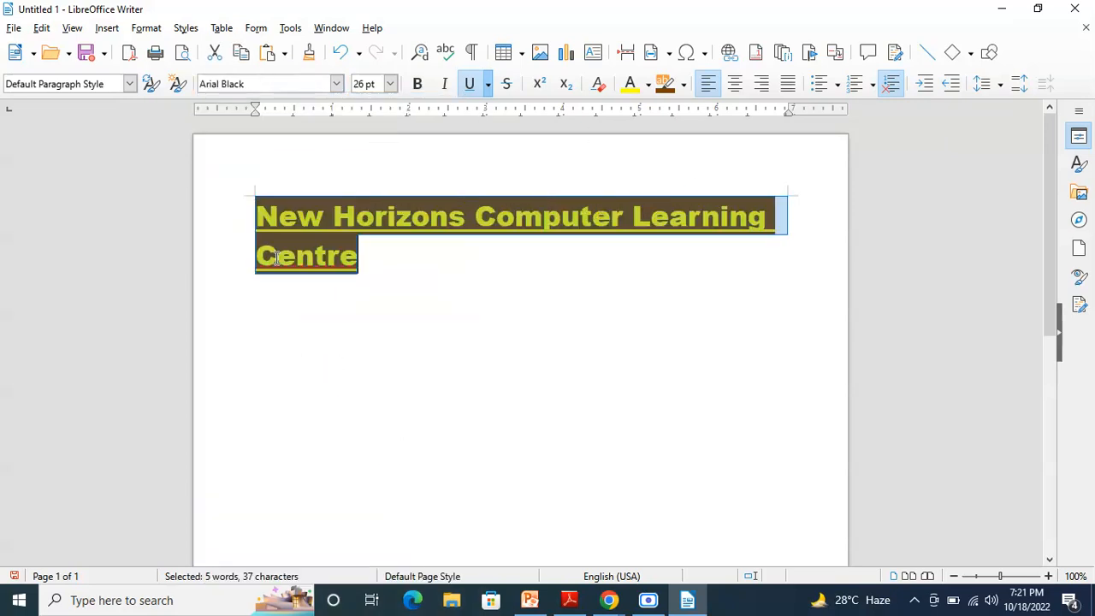
{"action": "left_click", "coordinate": [572, 365]}
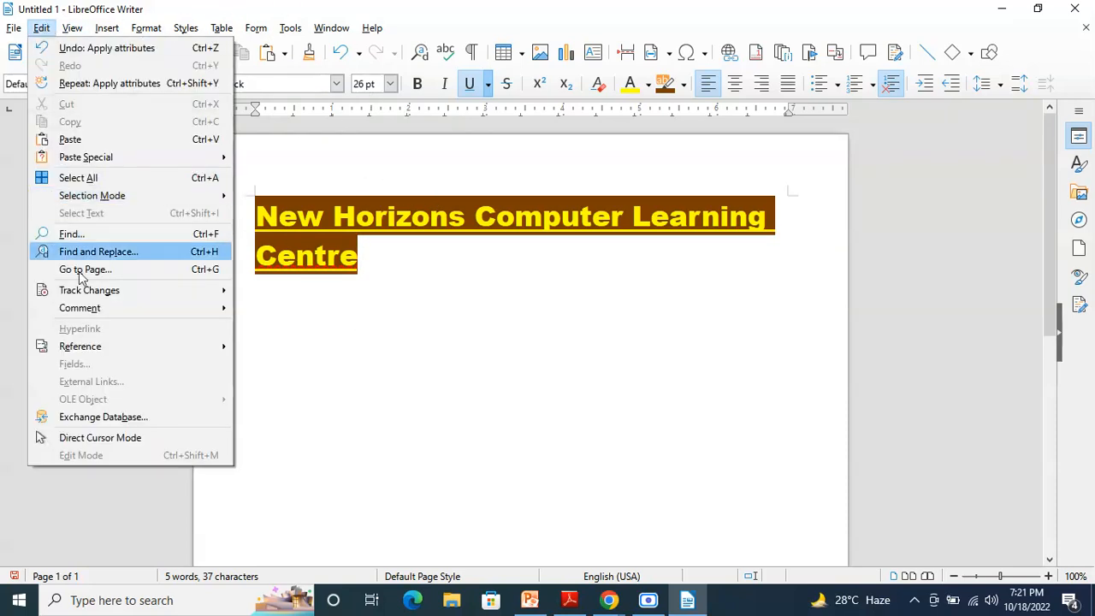
- View the document in the Web layout and return it to the Normal layout
{"action": "left_click", "coordinate": [72, 27]}
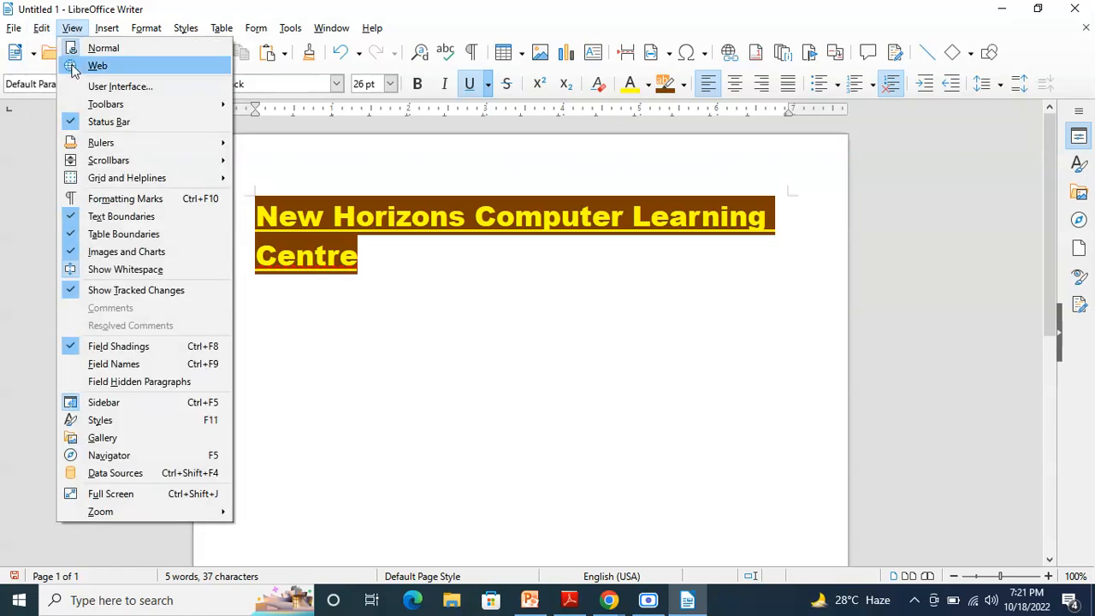
{"action": "left_click", "coordinate": [77, 48]}
{"action": "left_click", "coordinate": [74, 28]}
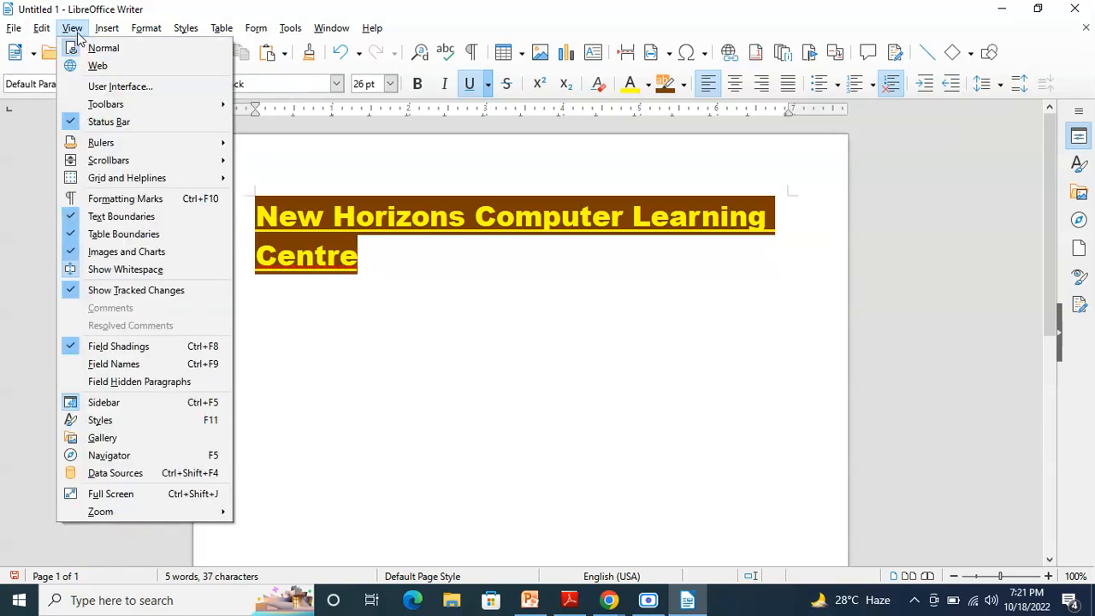
{"action": "left_click", "coordinate": [85, 66]}
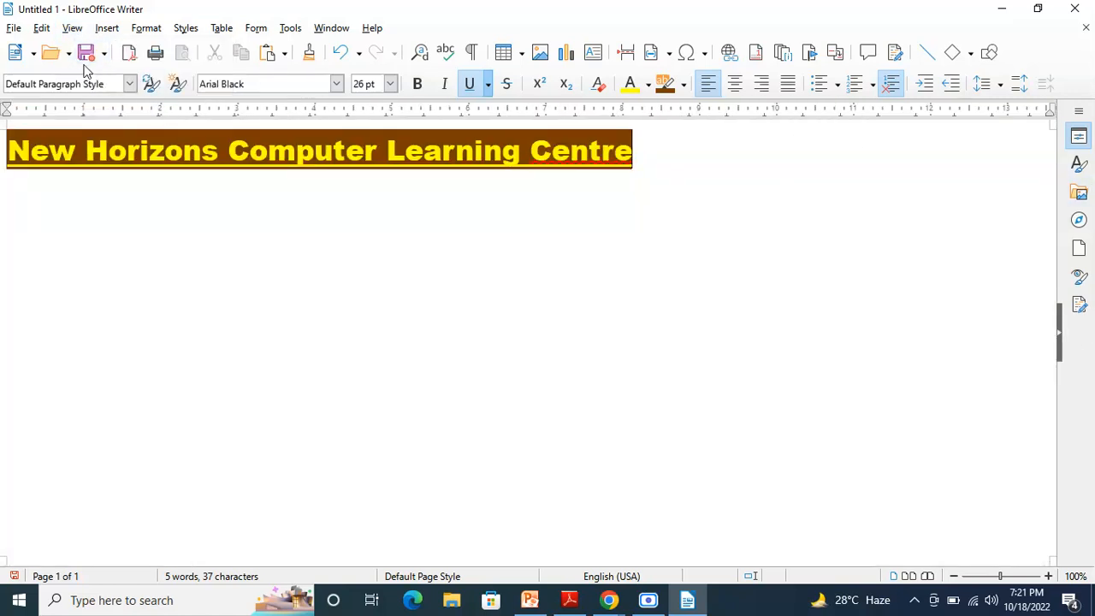
{"action": "left_click", "coordinate": [73, 28]}
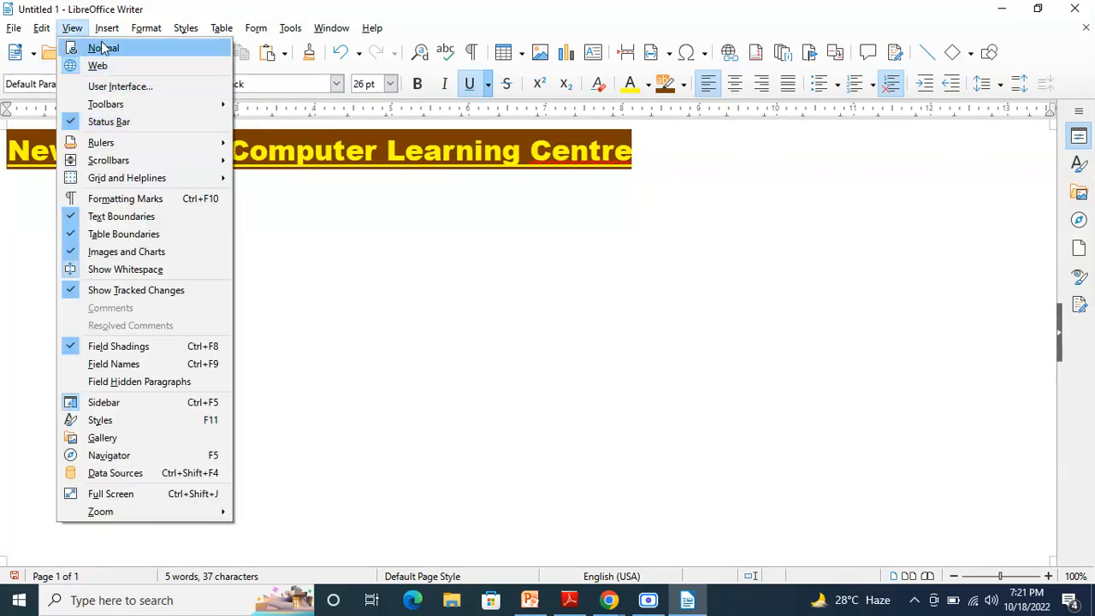
{"action": "left_click", "coordinate": [79, 47]}
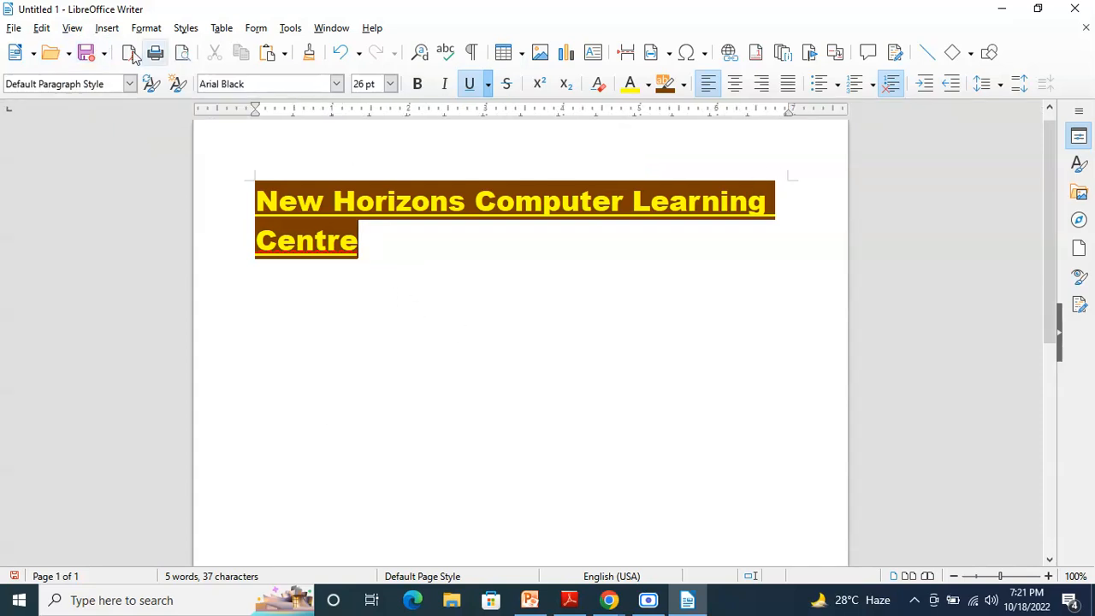
- Display the Form Design toolbar in the document window
{"action": "left_click", "coordinate": [74, 29]}
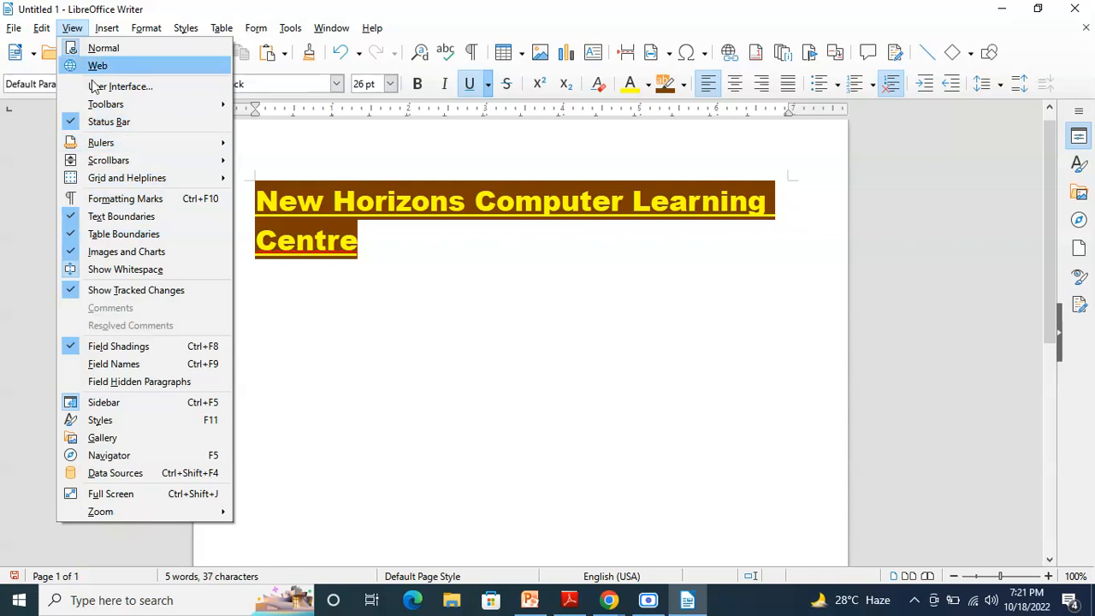
{"action": "mouse_move", "coordinate": [96, 106]}
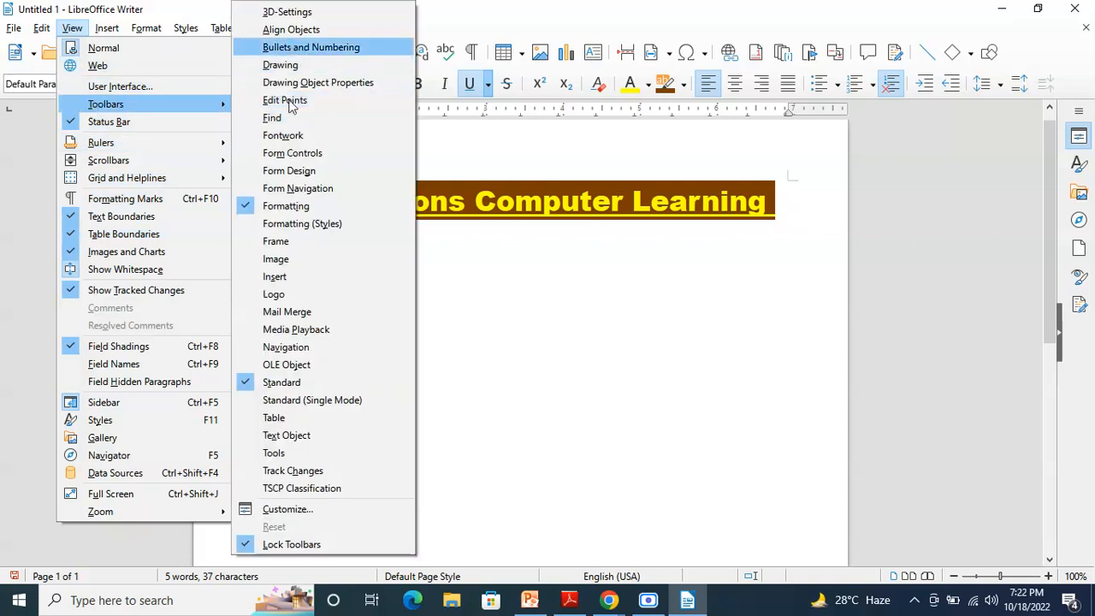
{"action": "left_click", "coordinate": [254, 174]}
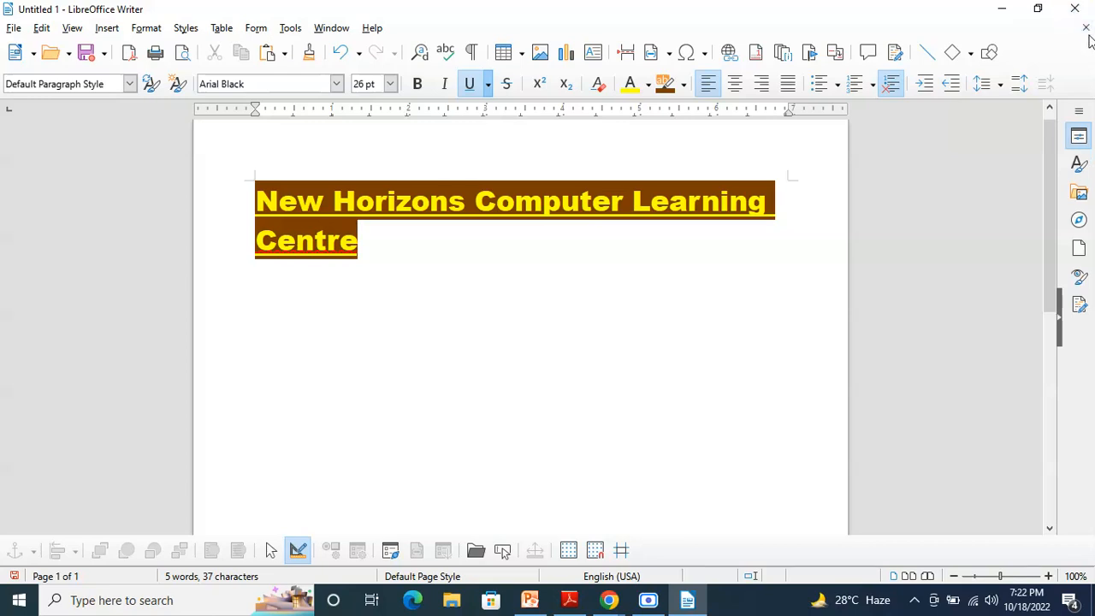
- Close the Writer document without saving it and launch LibreOffice Calc from the LibreOffice 7.4 program group
{"action": "left_click", "coordinate": [1083, 8]}
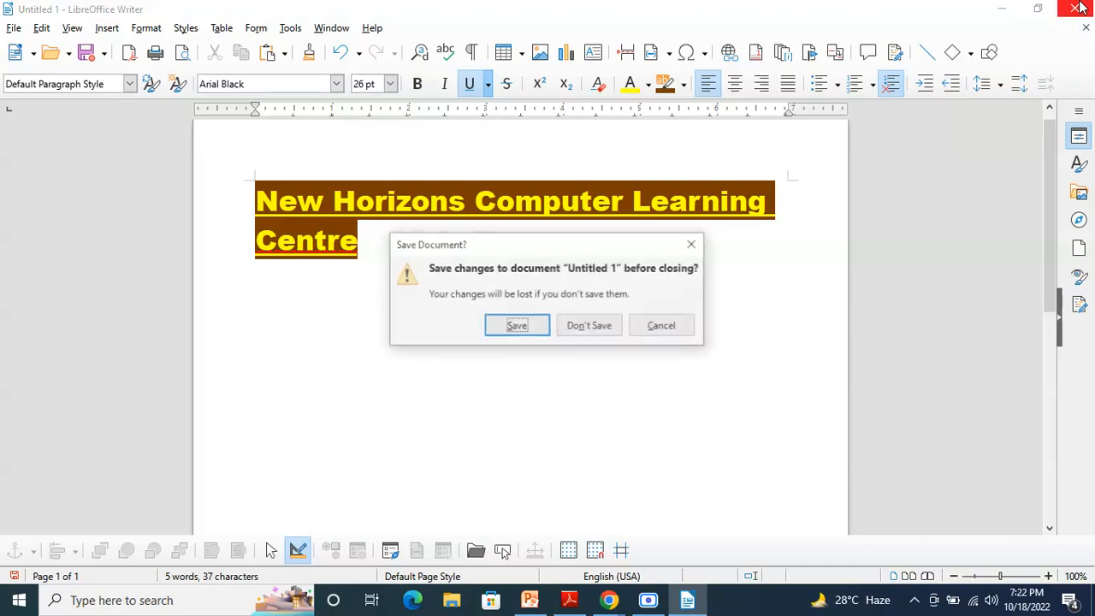
{"action": "left_click", "coordinate": [593, 331]}
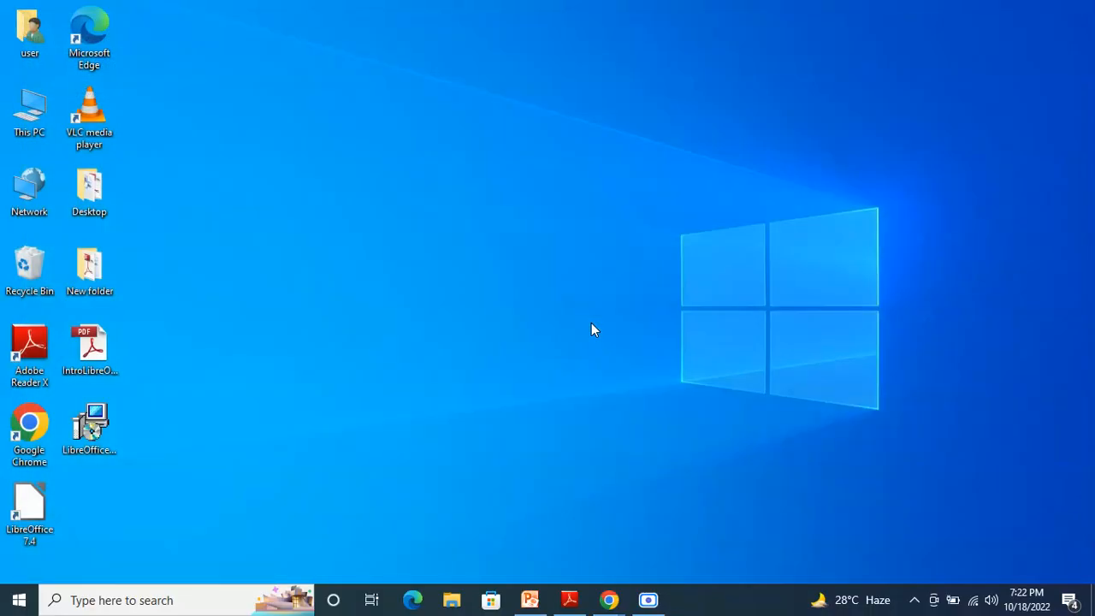
{"action": "left_click", "coordinate": [17, 599]}
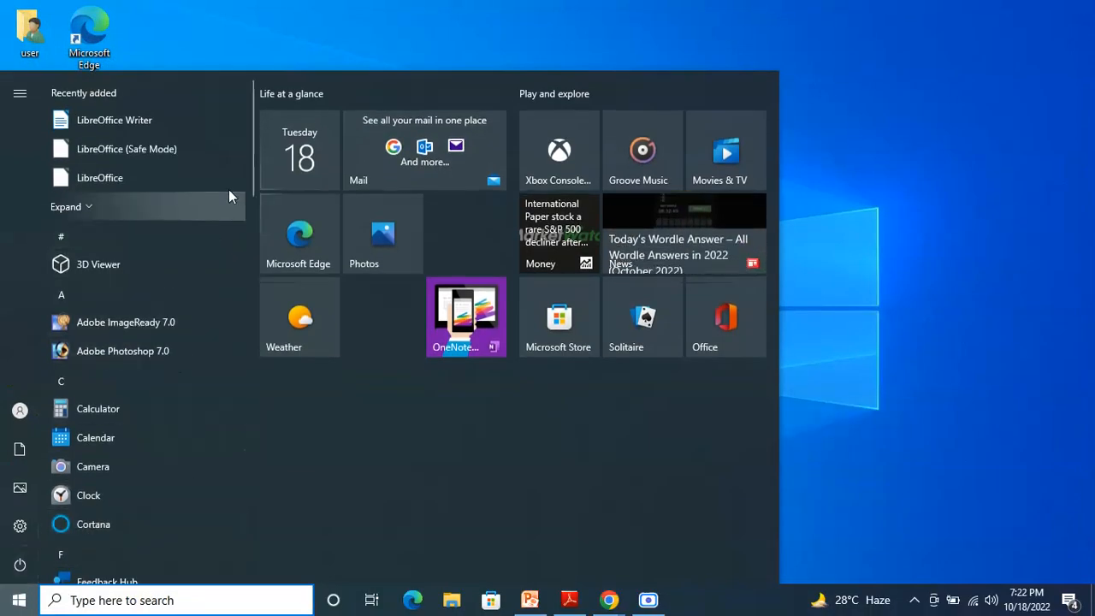
{"action": "scroll", "coordinate": [247, 137], "scroll_direction": "down", "scroll_amount": 1}
{"action": "left_click_drag", "start_coordinate": [248, 149], "coordinate": [244, 240]}
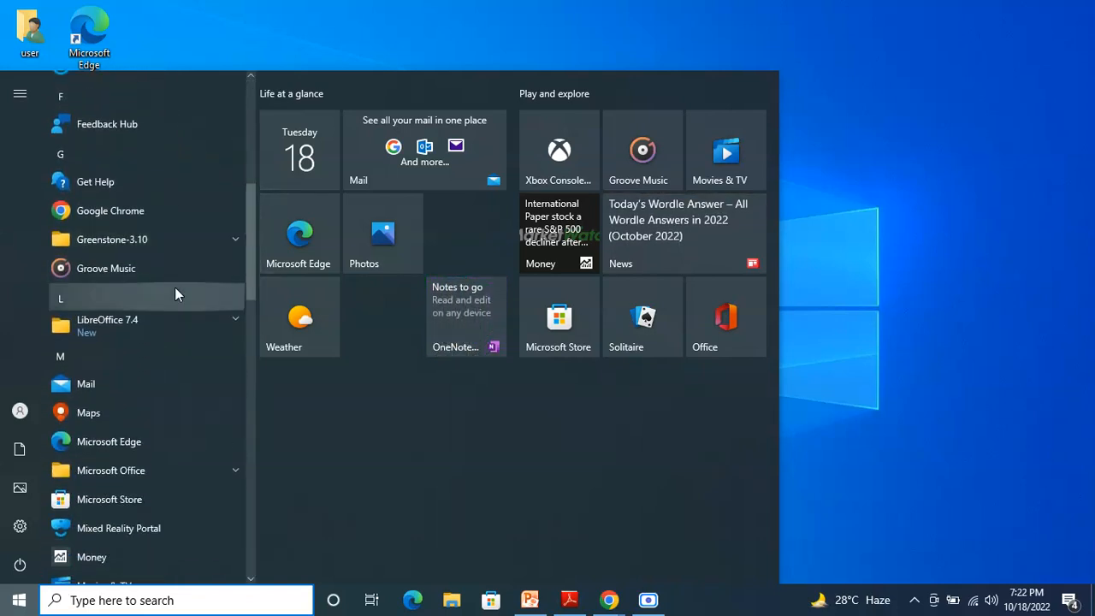
{"action": "left_click", "coordinate": [159, 320]}
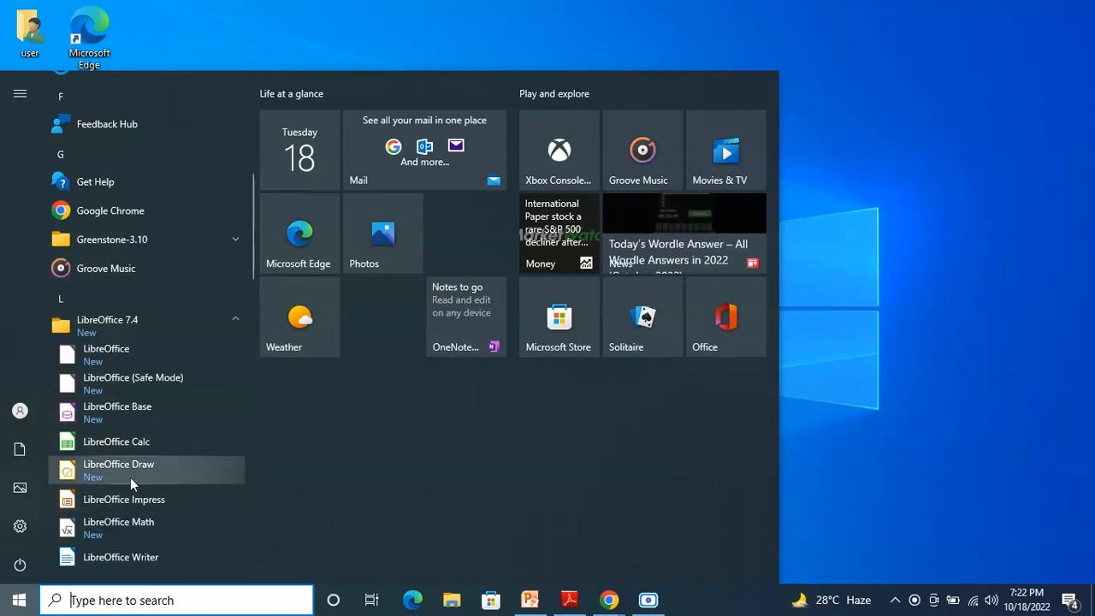
{"action": "left_click", "coordinate": [134, 449]}
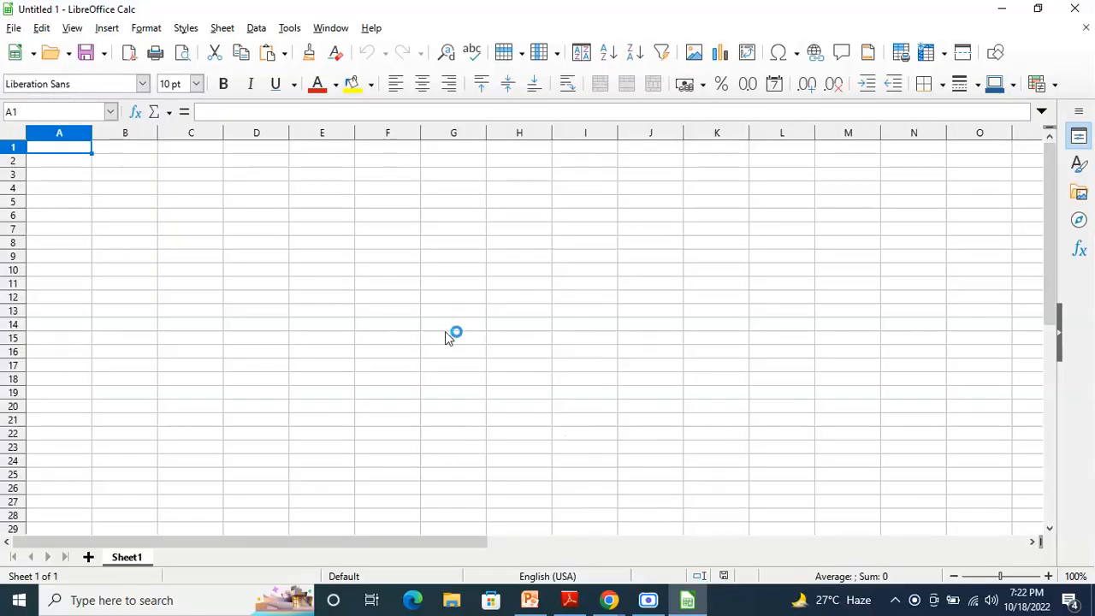
- Enter the numbers 12, 14 and 15 in cells G7, G8 and G9 of the blank spreadsheet
{"action": "left_click", "coordinate": [443, 229]}
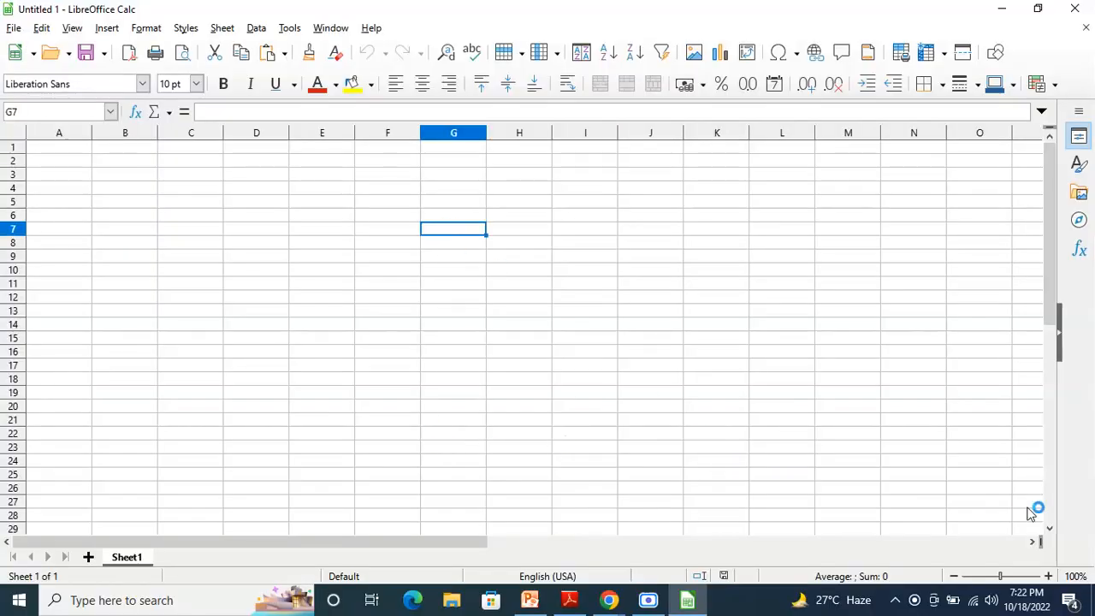
{"action": "type", "text": "12"}
{"action": "key", "text": "Return"}
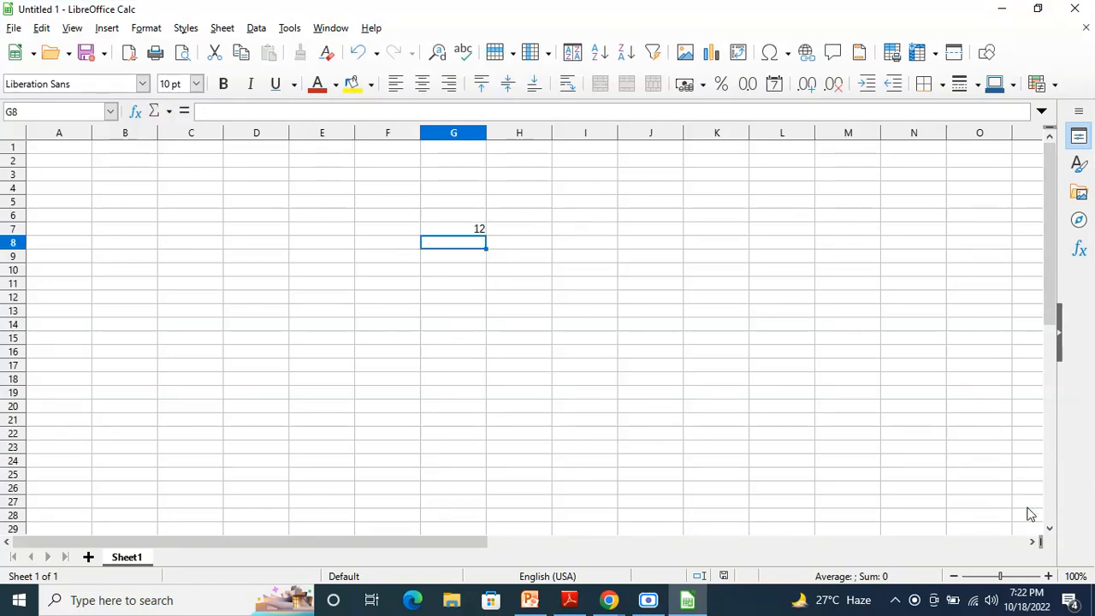
{"action": "type", "text": "14"}
{"action": "key", "text": "alt+Return"}
{"action": "key", "text": "Return"}
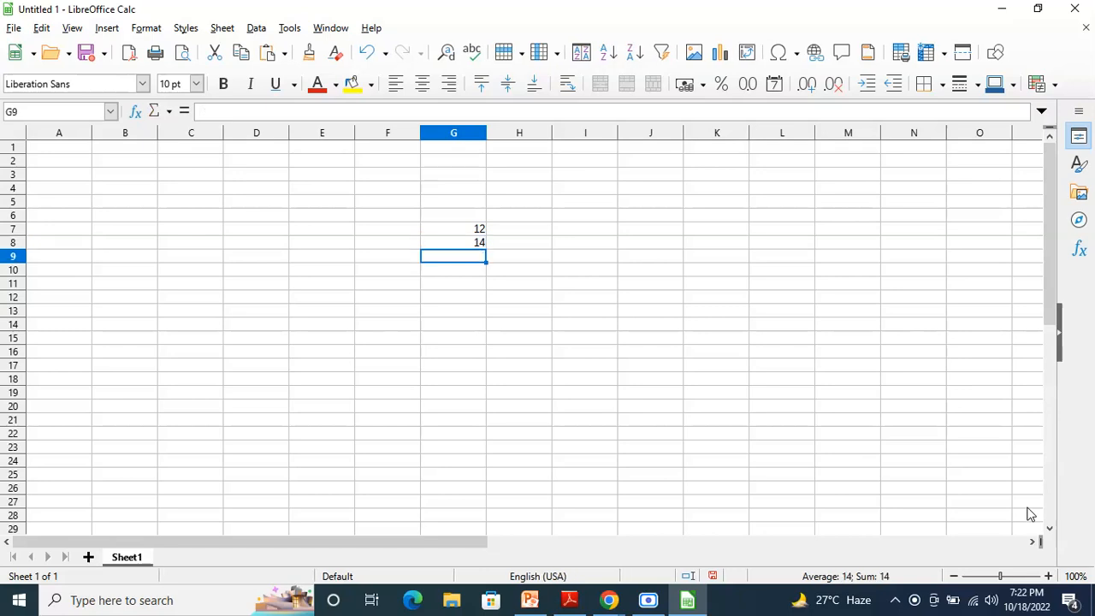
{"action": "type", "text": "15"}
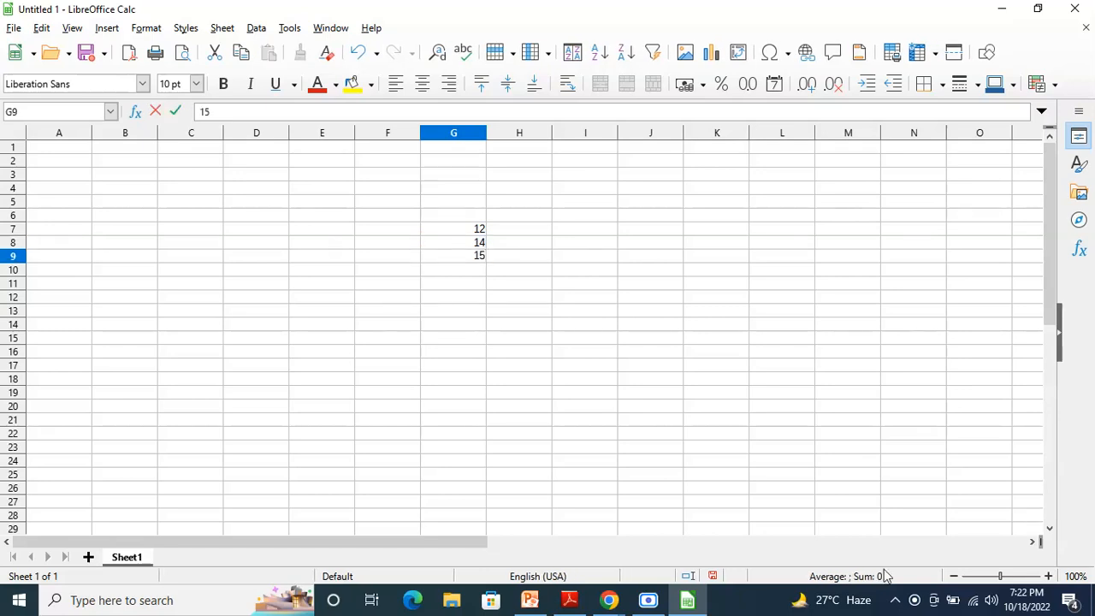
{"action": "left_click", "coordinate": [724, 260]}
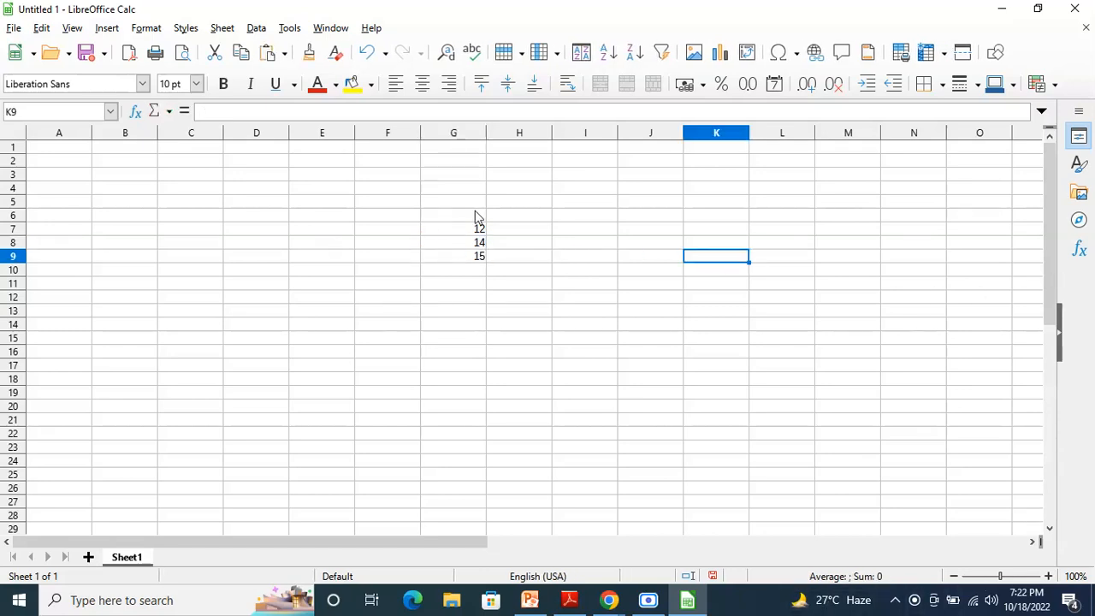
- Add up the numbers in G7:G9 with a SUM formula in cell G10
{"action": "left_click_drag", "start_coordinate": [472, 228], "coordinate": [472, 269]}
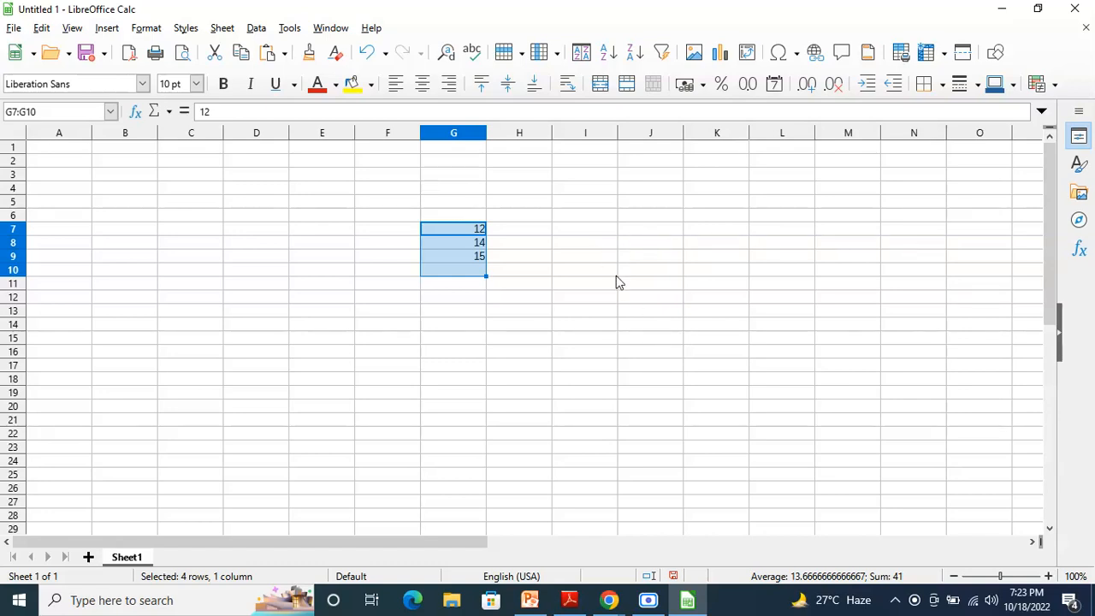
{"action": "left_click", "coordinate": [524, 258]}
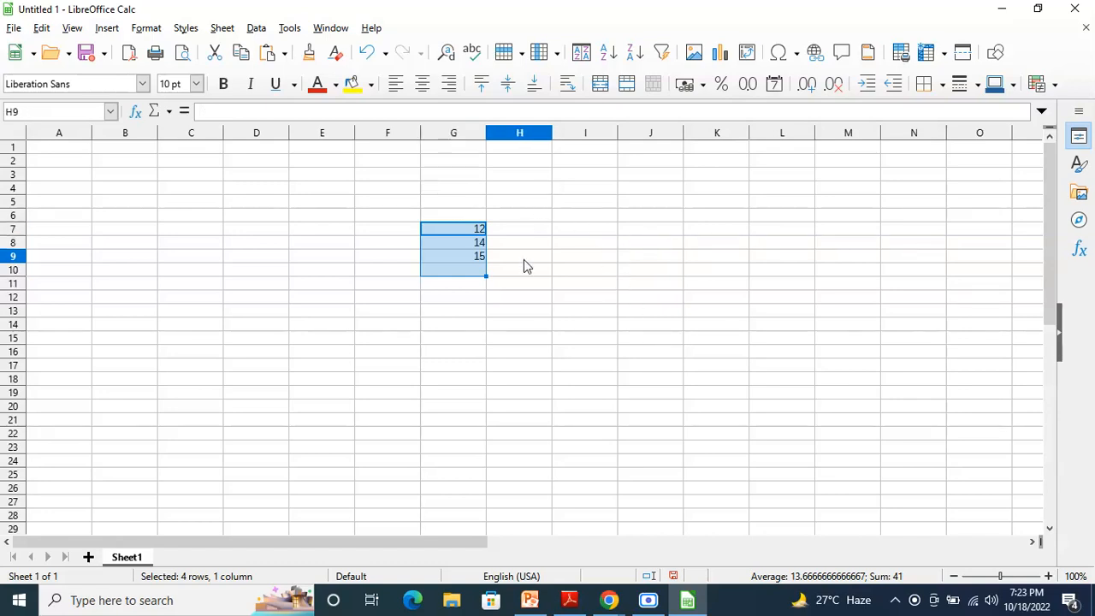
{"action": "left_click", "coordinate": [449, 272]}
{"action": "left_click", "coordinate": [264, 109]}
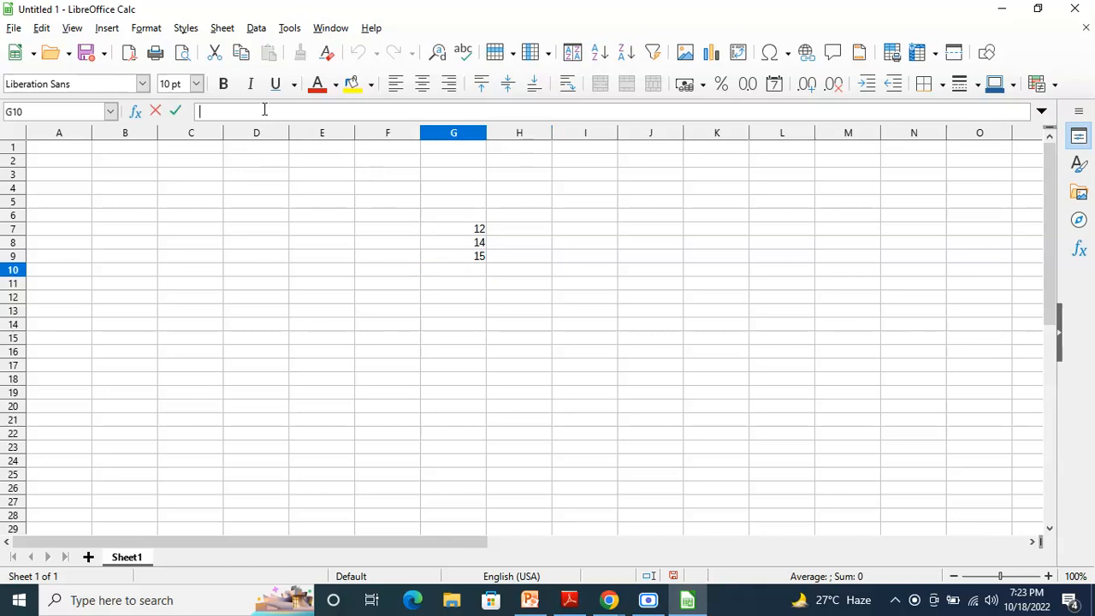
{"action": "type", "text": "=sum"}
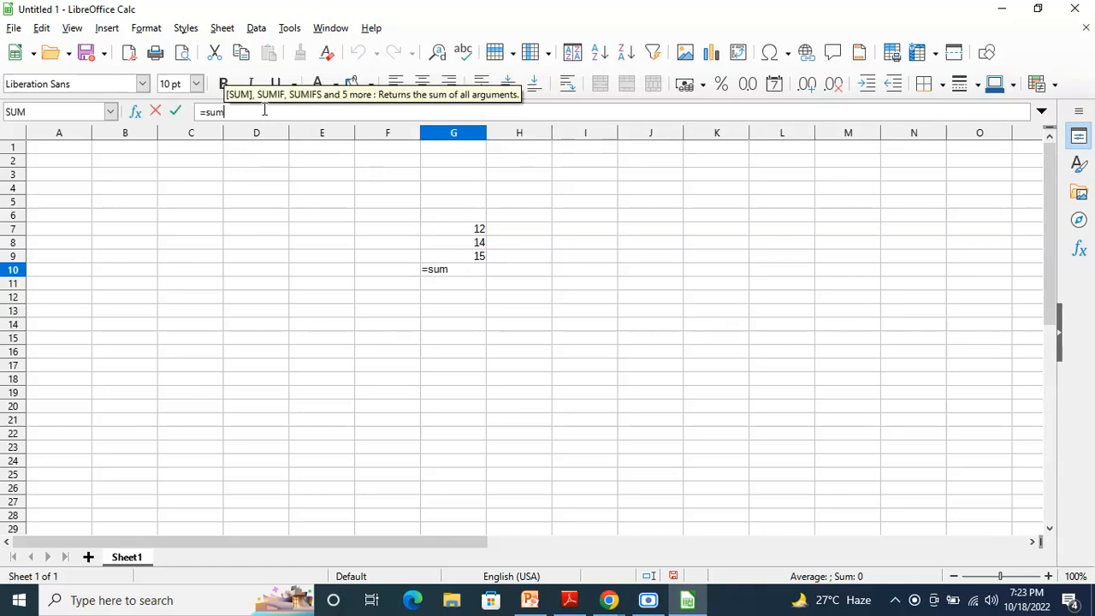
{"action": "type", "text": "("}
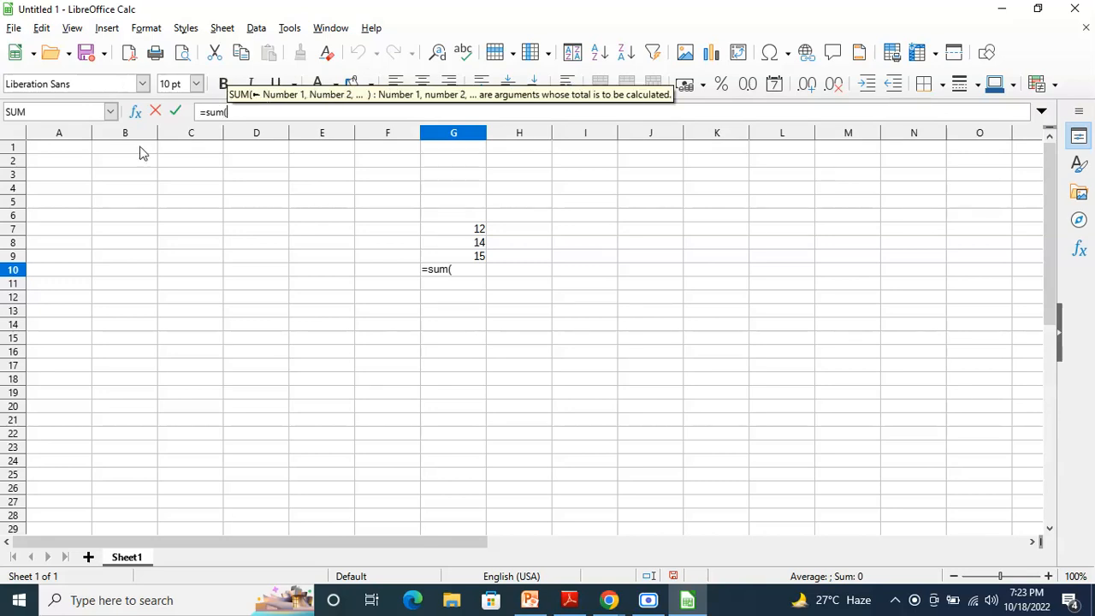
{"action": "left_click_drag", "start_coordinate": [461, 224], "coordinate": [464, 258]}
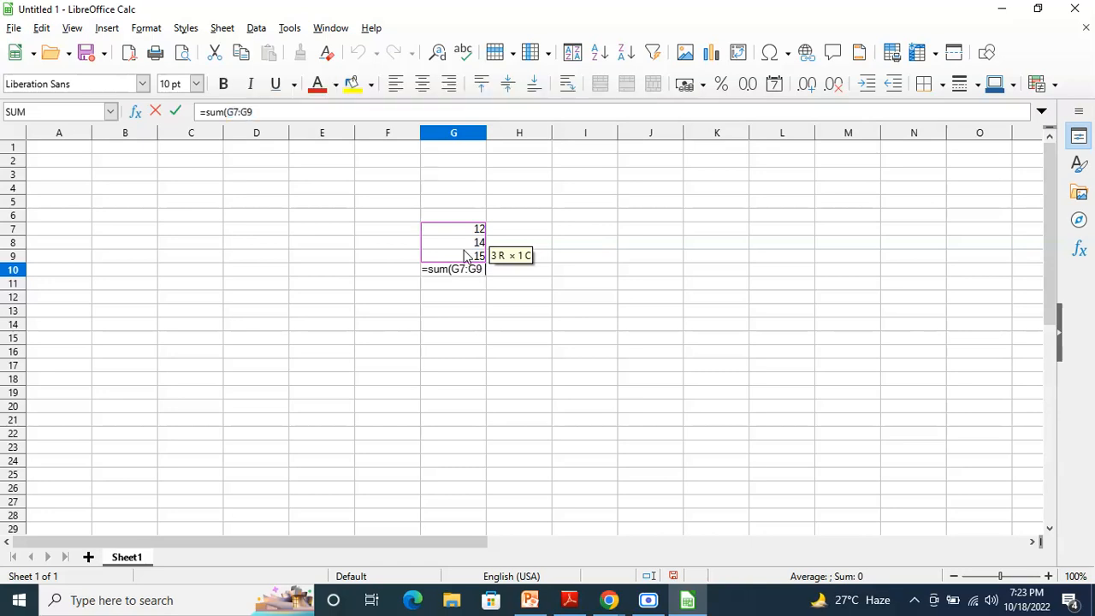
{"action": "key", "text": "Return"}
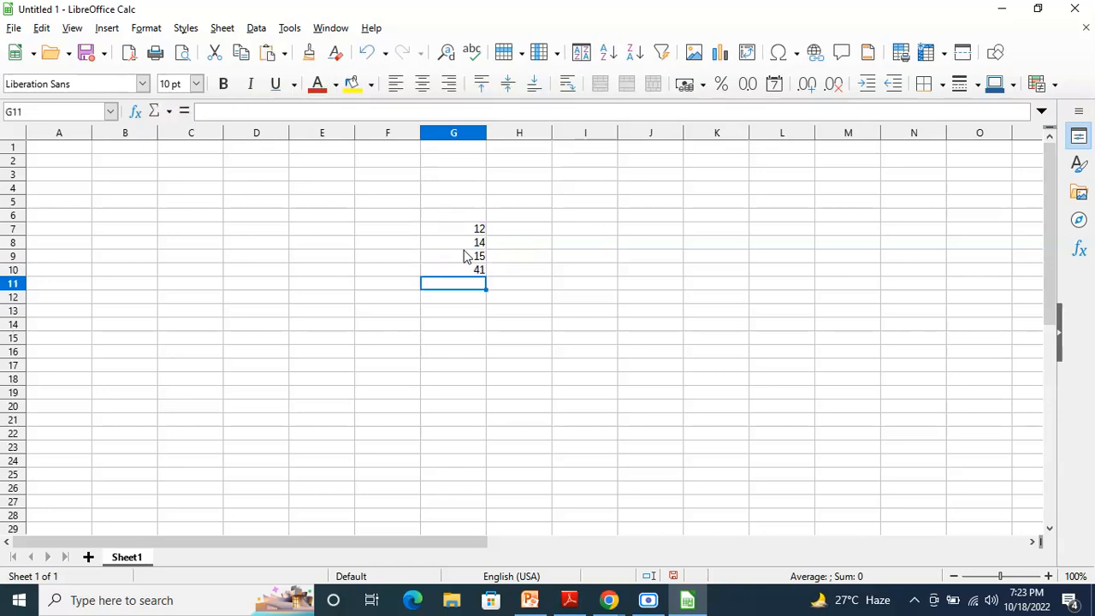
{"action": "left_click", "coordinate": [467, 271]}
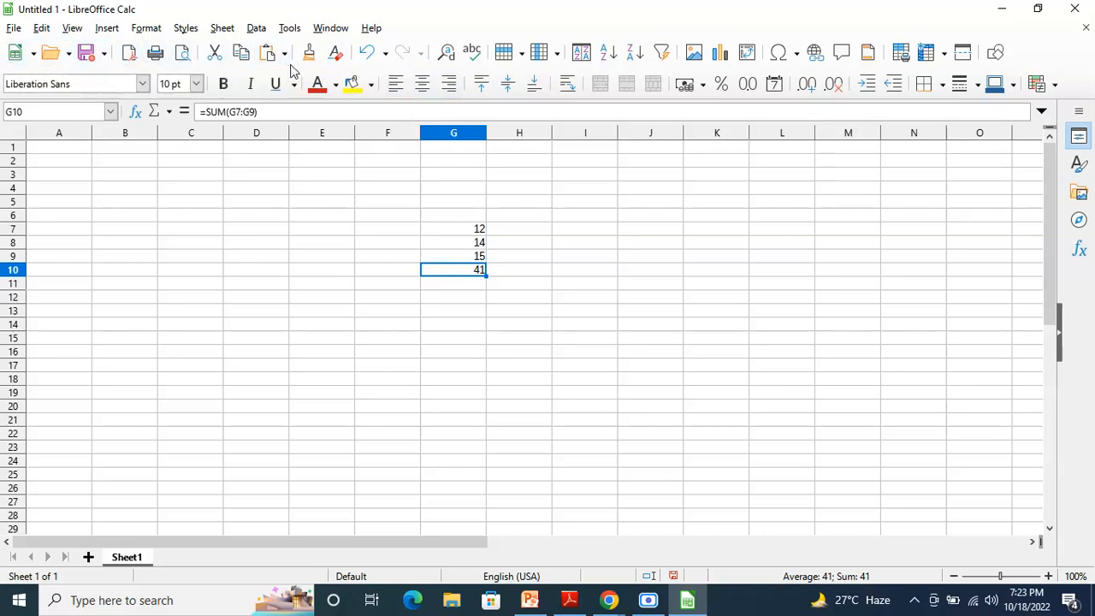
{"action": "left_click", "coordinate": [255, 28]}
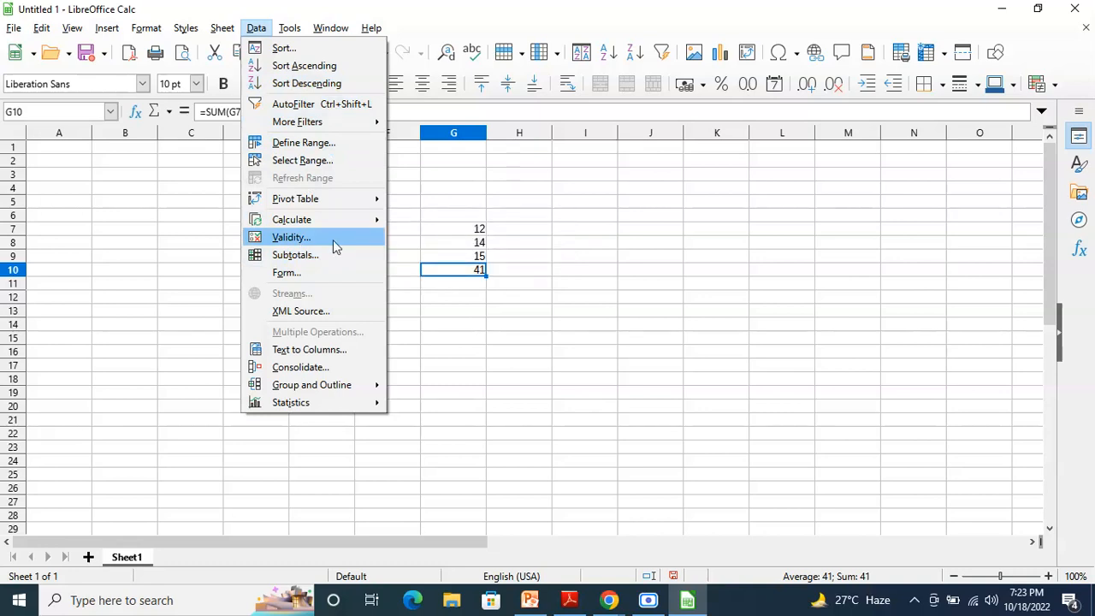
{"action": "mouse_move", "coordinate": [208, 34]}
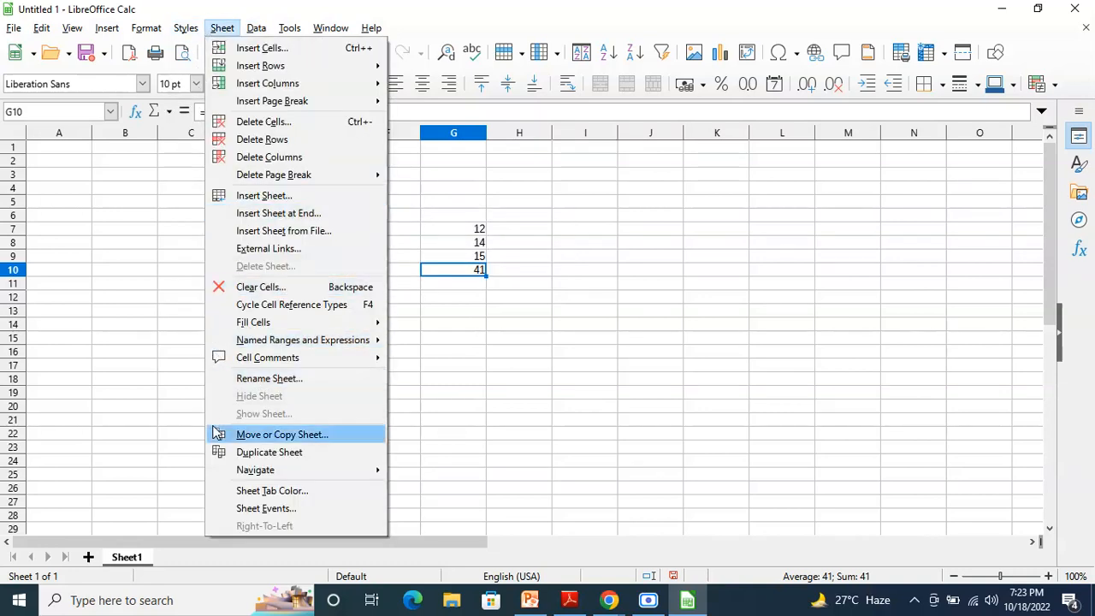
{"action": "mouse_move", "coordinate": [146, 26]}
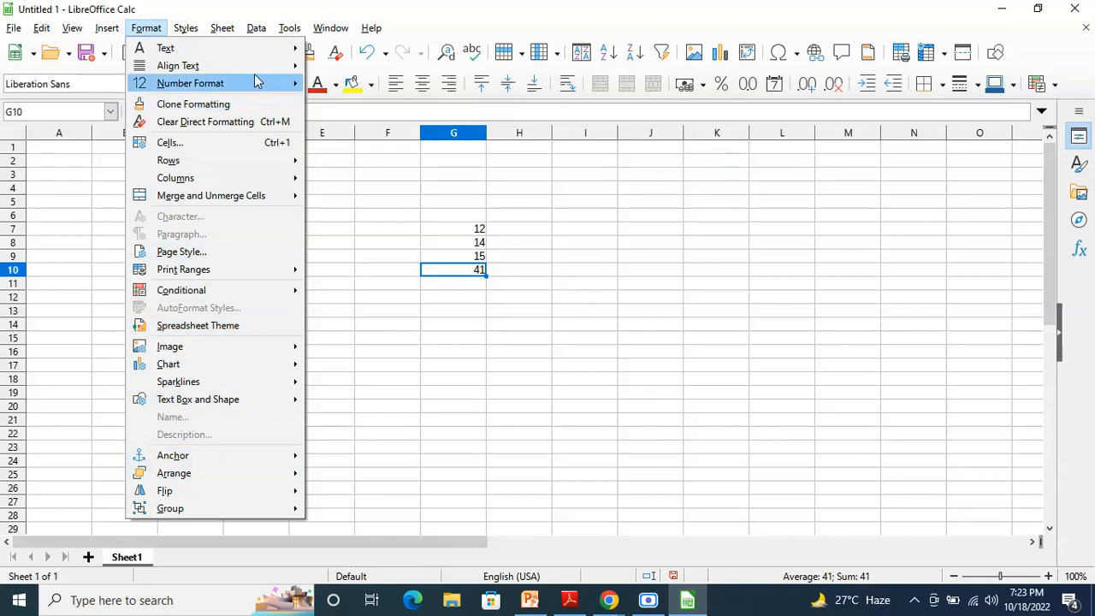
{"action": "mouse_move", "coordinate": [255, 27]}
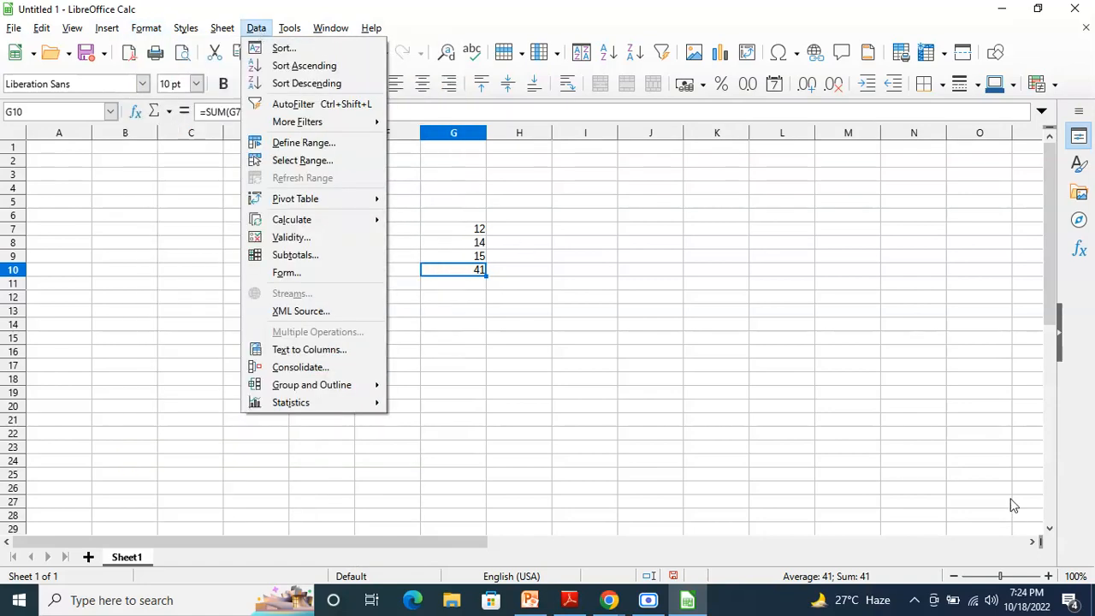
- Close the spreadsheet without saving it and launch LibreOffice Impress with a blank presentation, without choosing a template
{"action": "left_click", "coordinate": [1086, 5]}
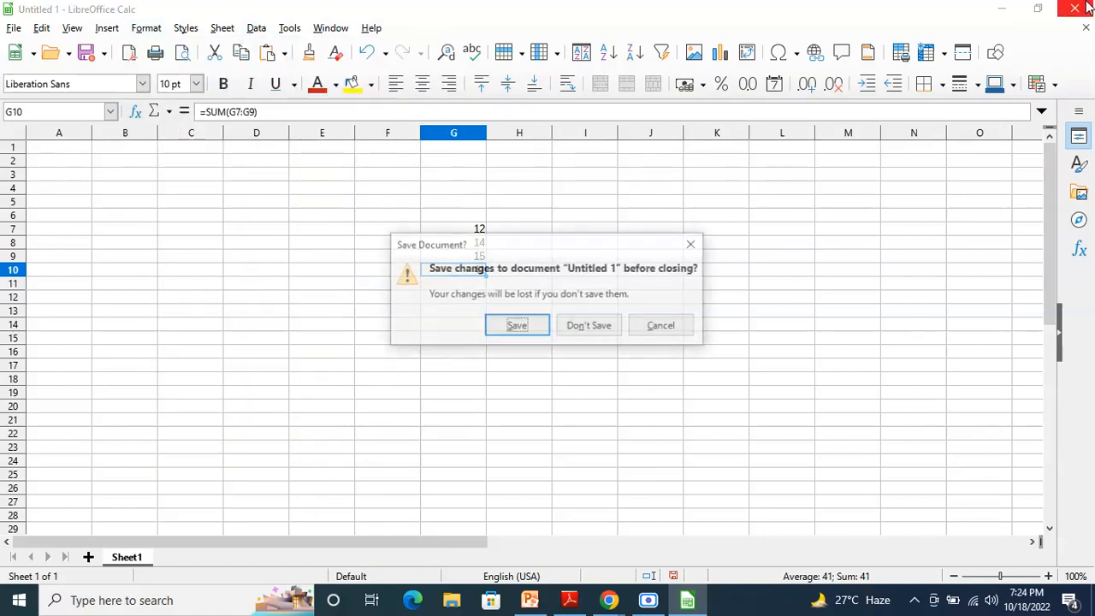
{"action": "left_click", "coordinate": [596, 323]}
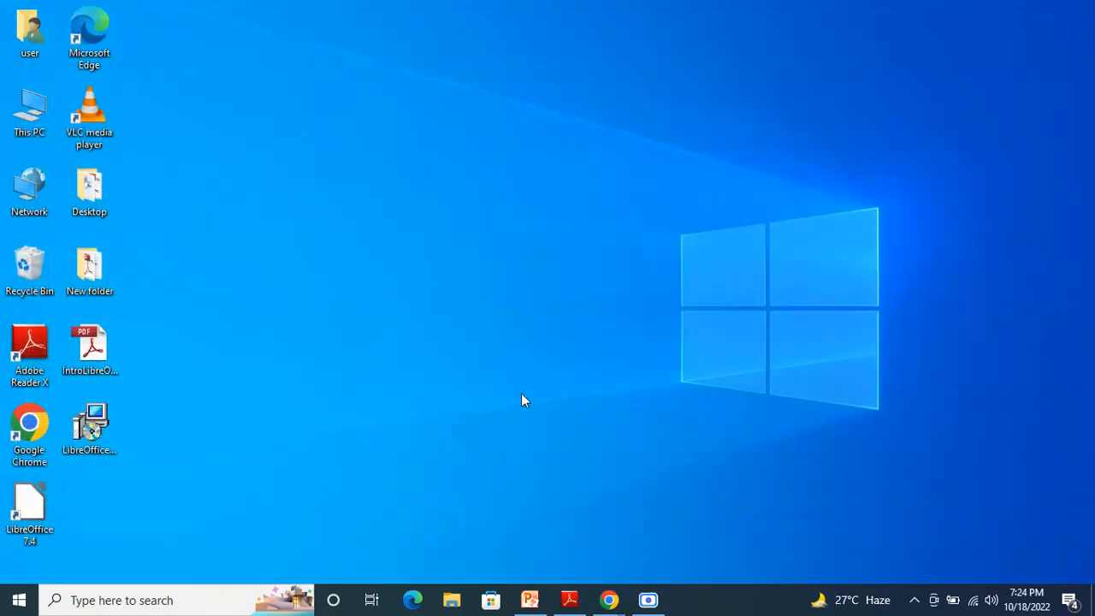
{"action": "left_click", "coordinate": [18, 599]}
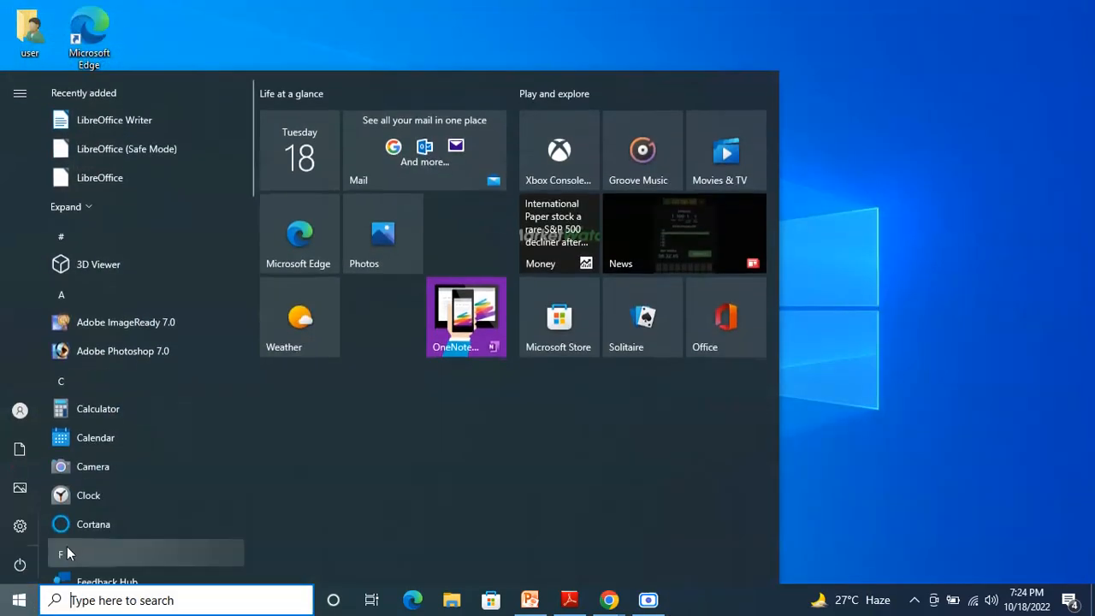
{"action": "left_click_drag", "start_coordinate": [251, 121], "coordinate": [258, 234]}
{"action": "left_click", "coordinate": [193, 306]}
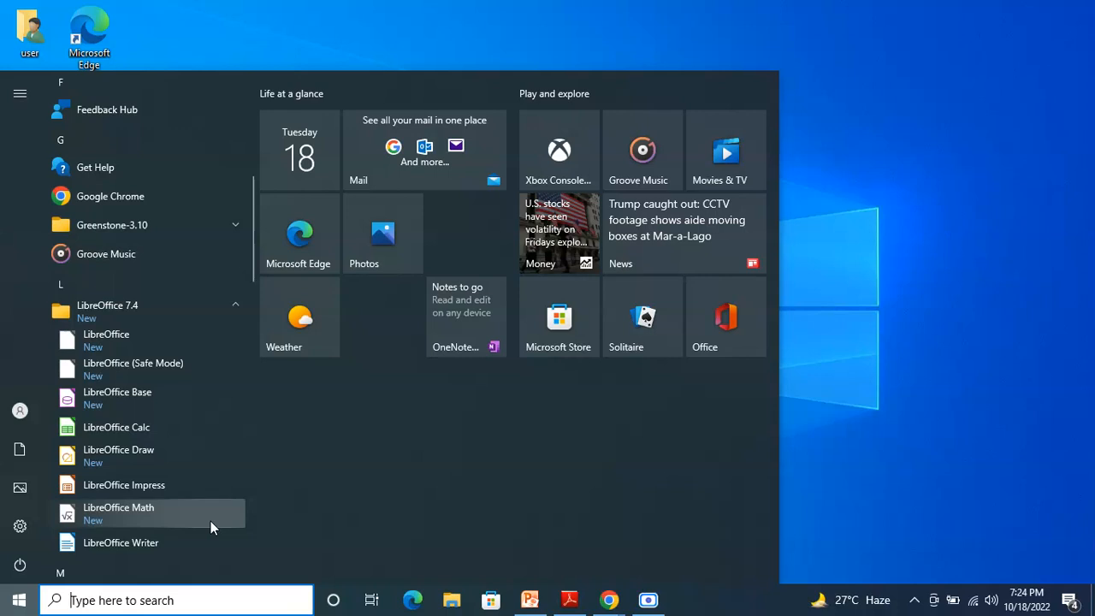
{"action": "left_click", "coordinate": [152, 492]}
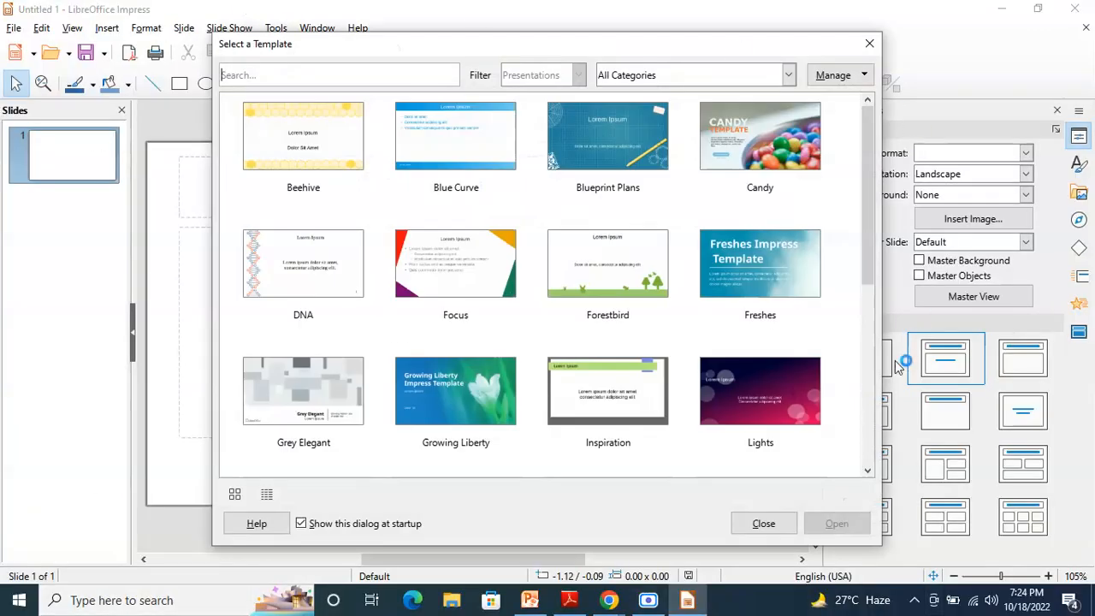
{"action": "left_click", "coordinate": [774, 526]}
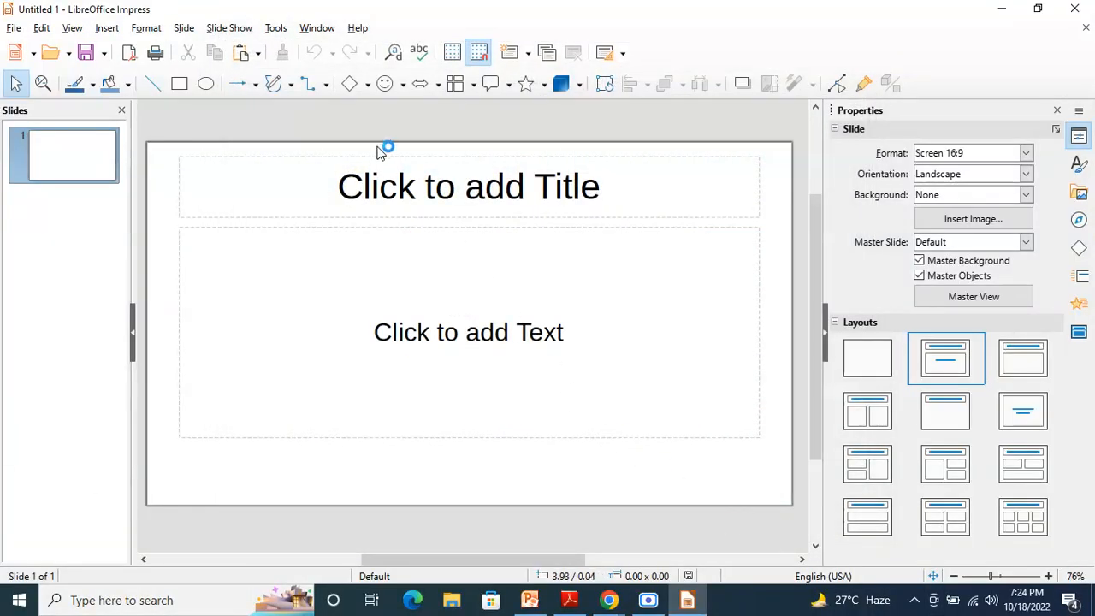
- Enter "Memory" as the title of the first slide
{"action": "left_click", "coordinate": [431, 198]}
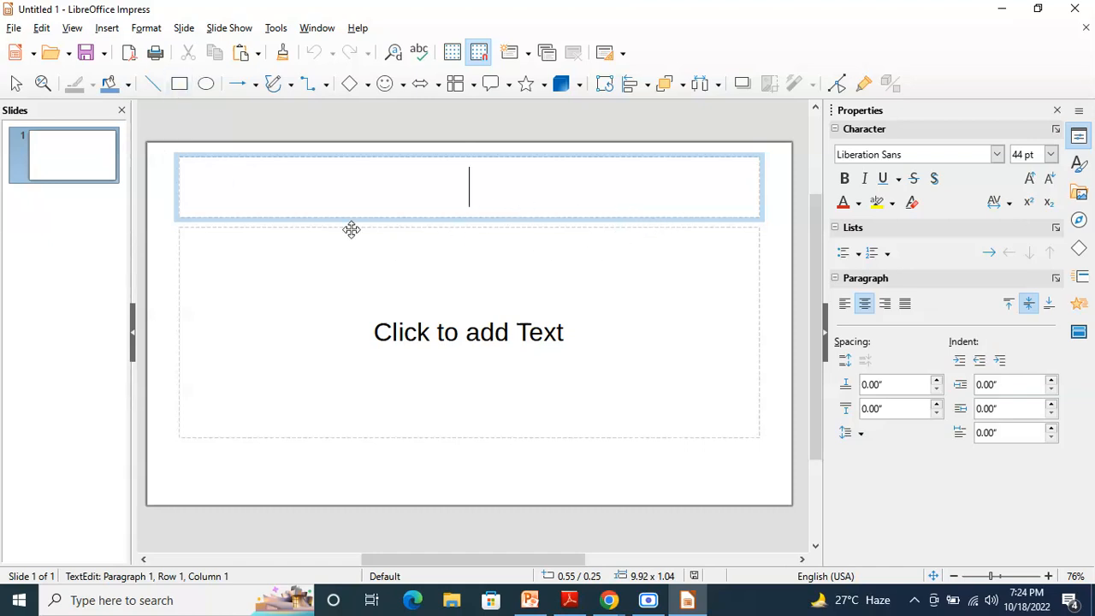
{"action": "type", "text": "Me"}
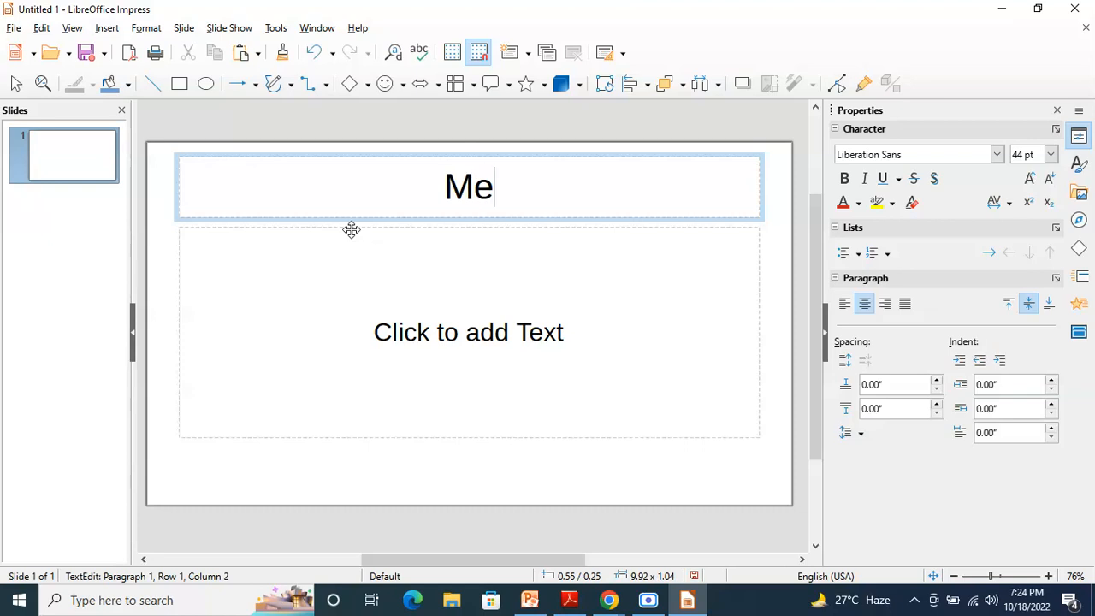
{"action": "type", "text": "mory"}
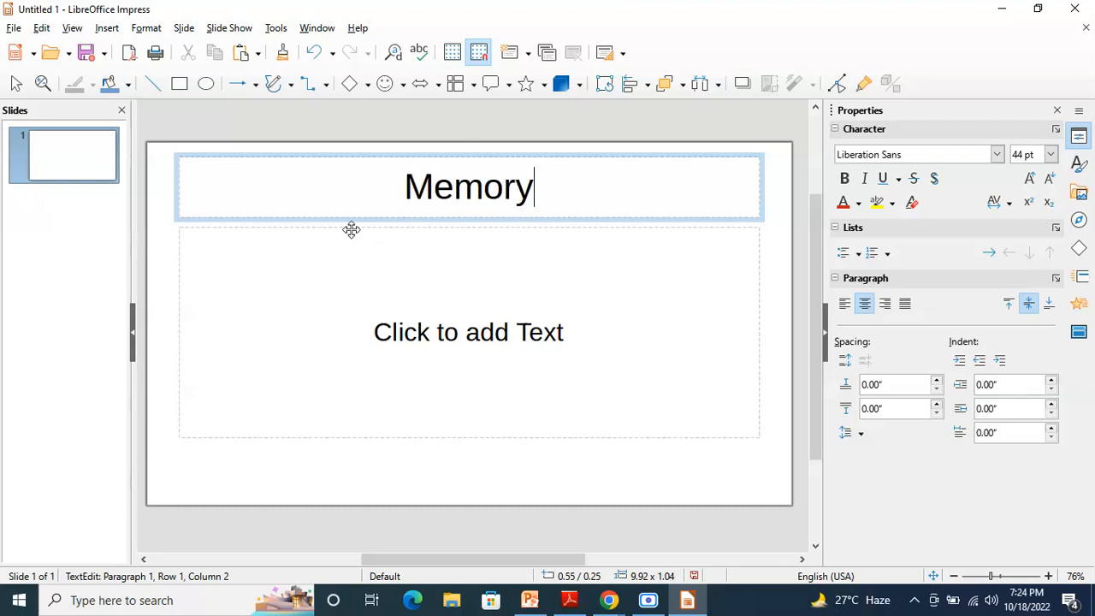
- Enter "Primary memory" in the text placeholder below the slide title
{"action": "left_click", "coordinate": [555, 301]}
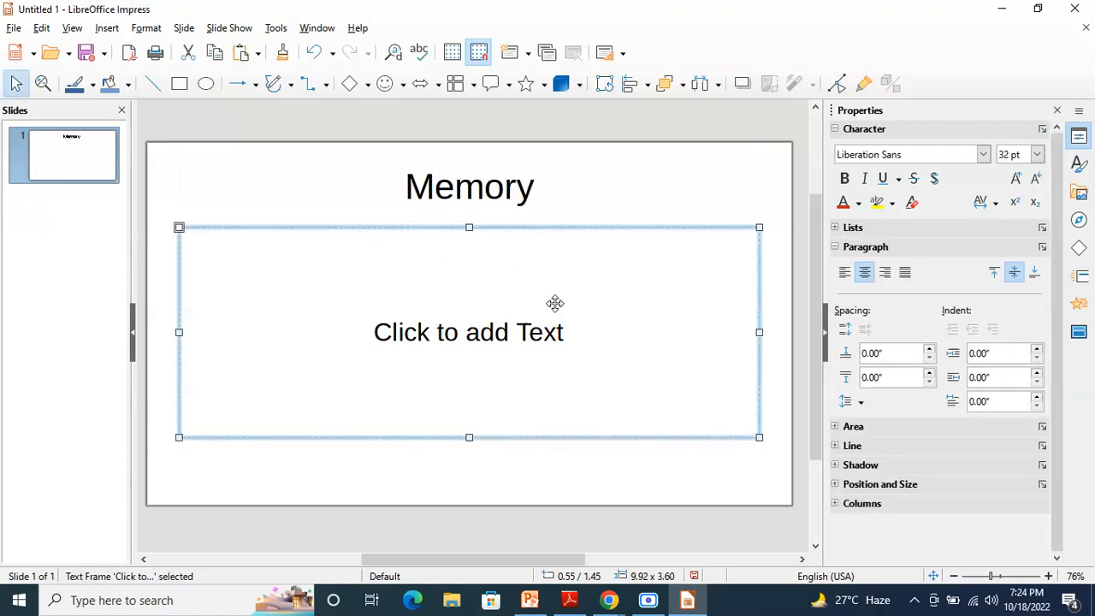
{"action": "type", "text": "pR"}
{"action": "key", "text": "BackSpace"}
{"action": "type", "text": "r"}
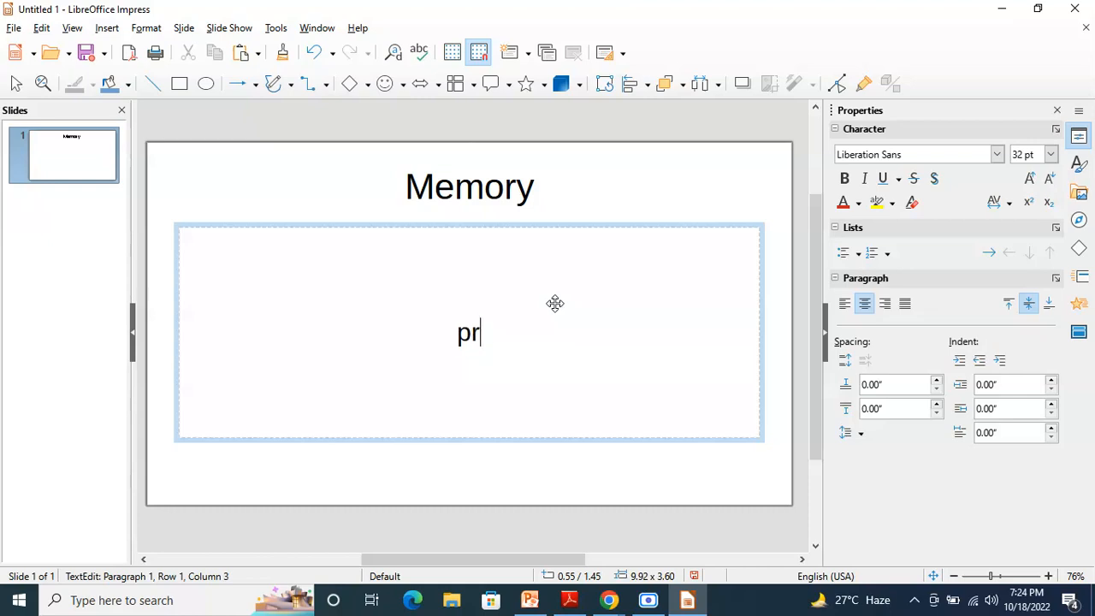
{"action": "type", "text": "imary"}
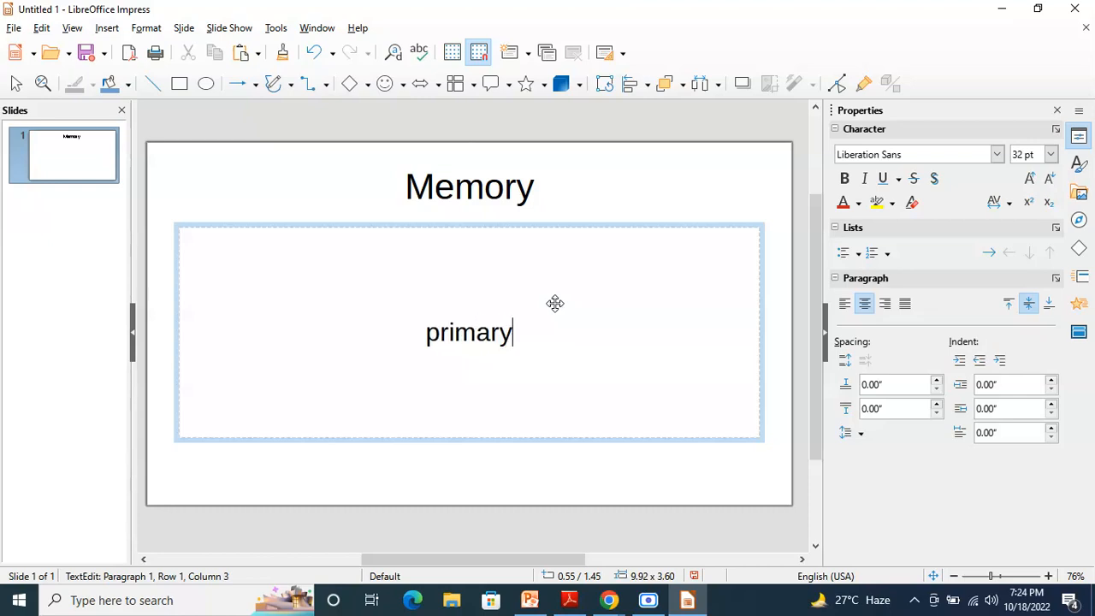
{"action": "type", "text": " memory"}
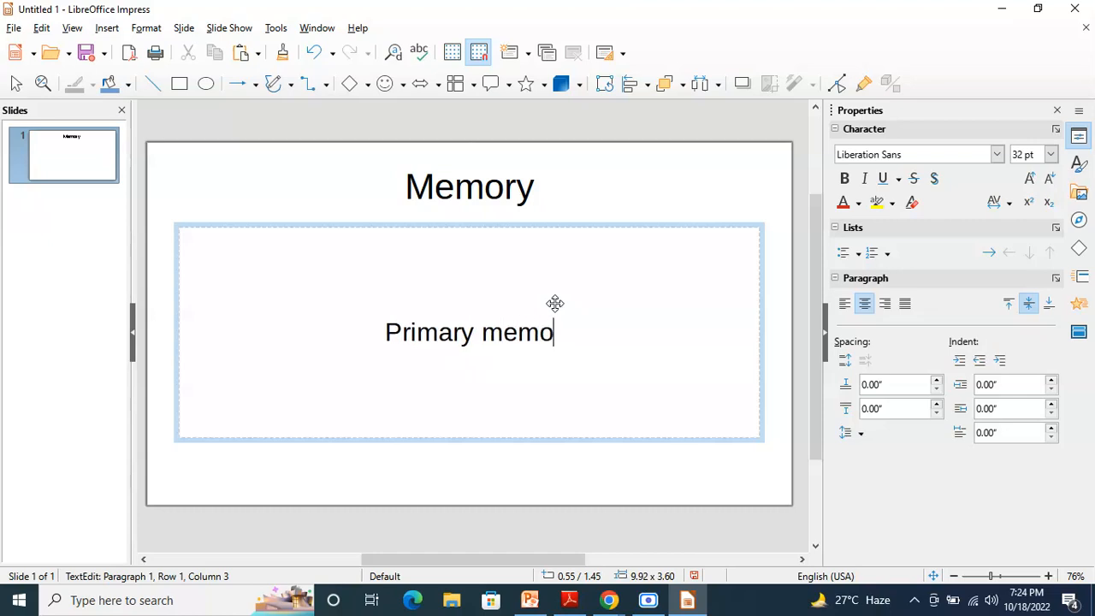